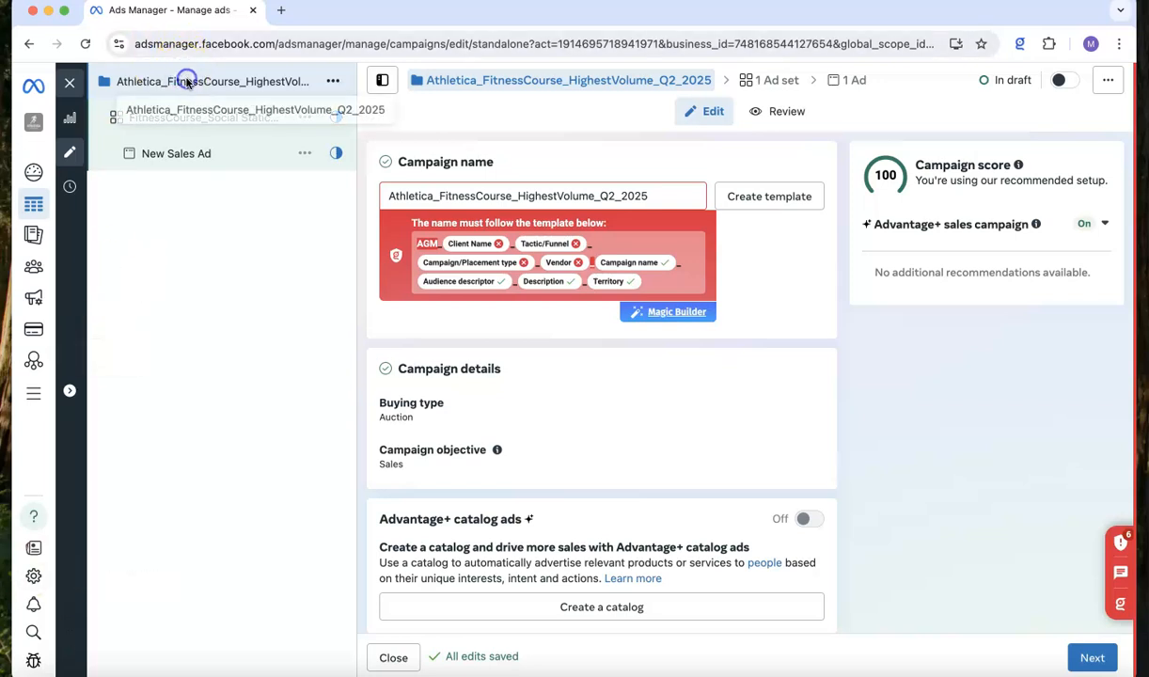
- Close the campaign editor and list the ad sets of the selected Athletica_FitnessCourse_HighestVolume_Q2_2025 campaign
{"action": "left_click", "coordinate": [71, 84]}
{"action": "mouse_move", "coordinate": [275, 359]}
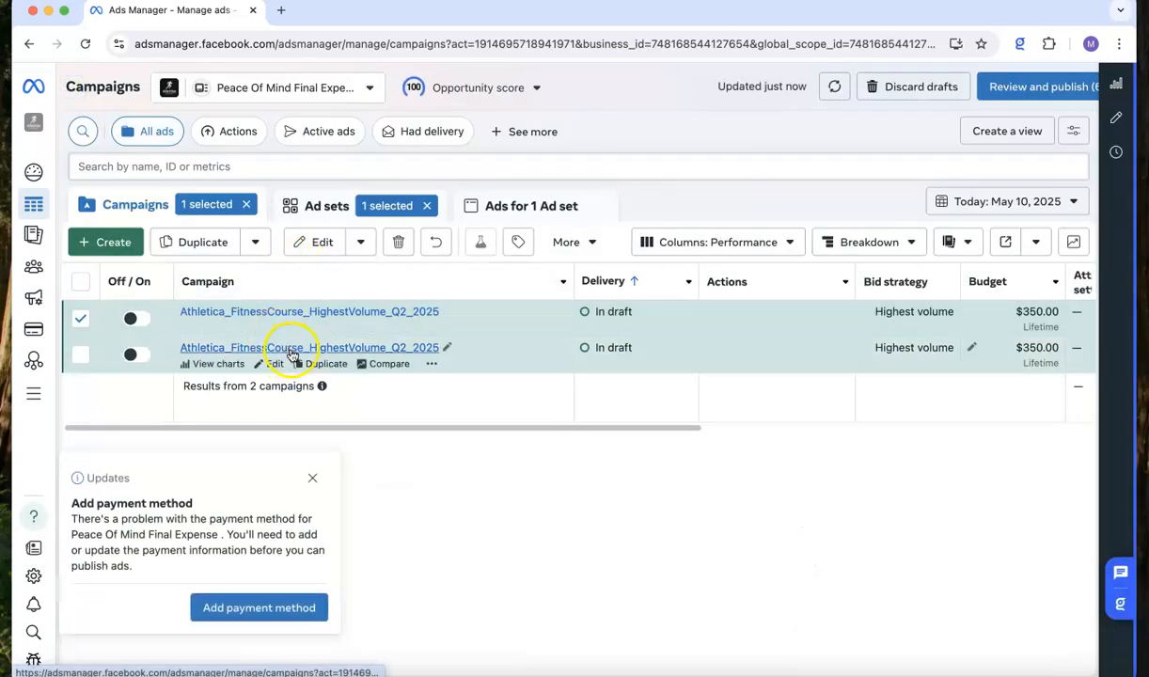
{"action": "mouse_move", "coordinate": [282, 306]}
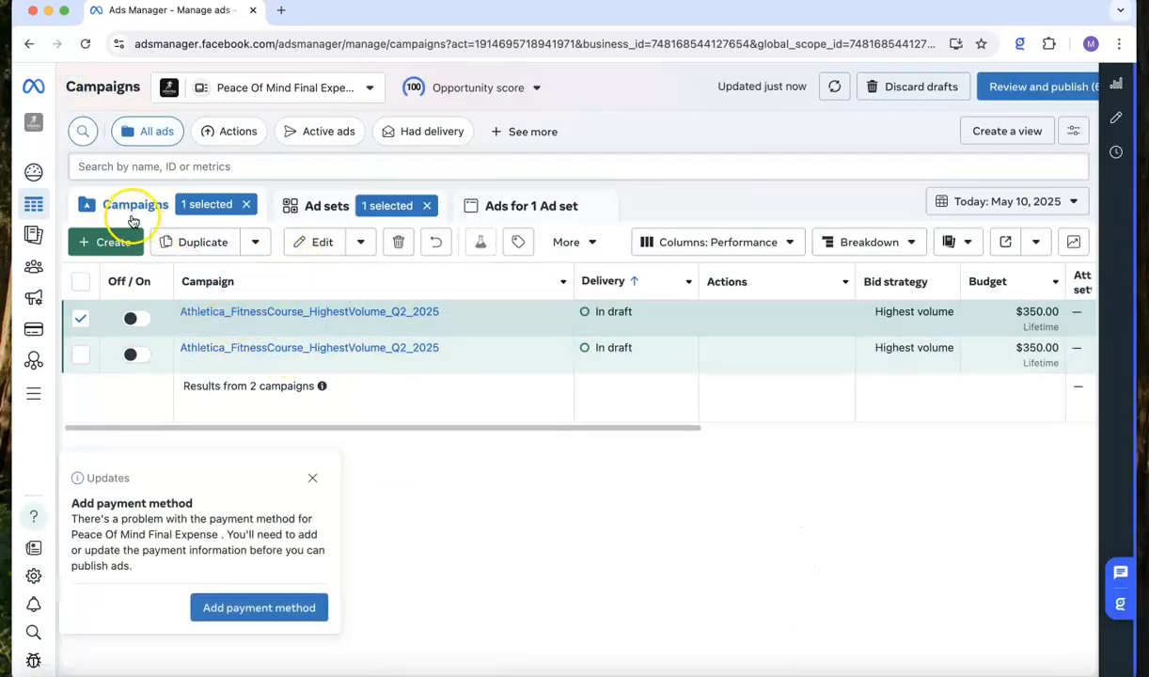
{"action": "left_click", "coordinate": [312, 206]}
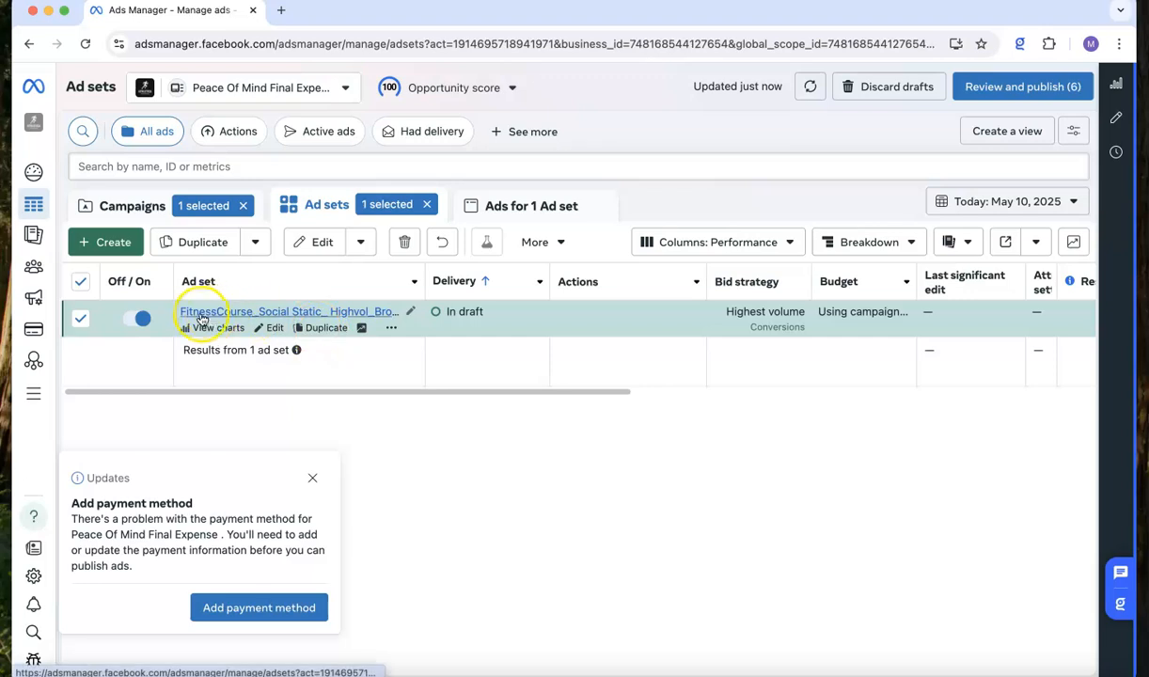
{"action": "left_click", "coordinate": [360, 309]}
{"action": "left_click", "coordinate": [122, 416]}
{"action": "left_click", "coordinate": [315, 206]}
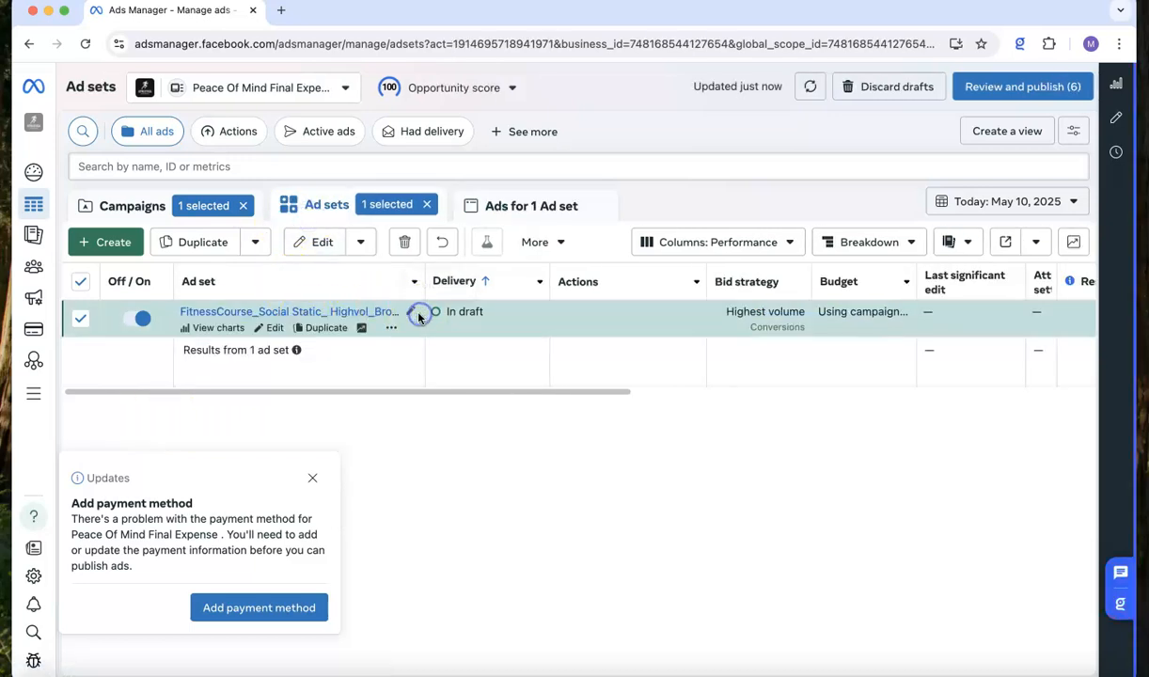
- Copy the existing ad set's full name, leave its name editor without saving, and dismiss the payment method notice
{"action": "left_click", "coordinate": [411, 313]}
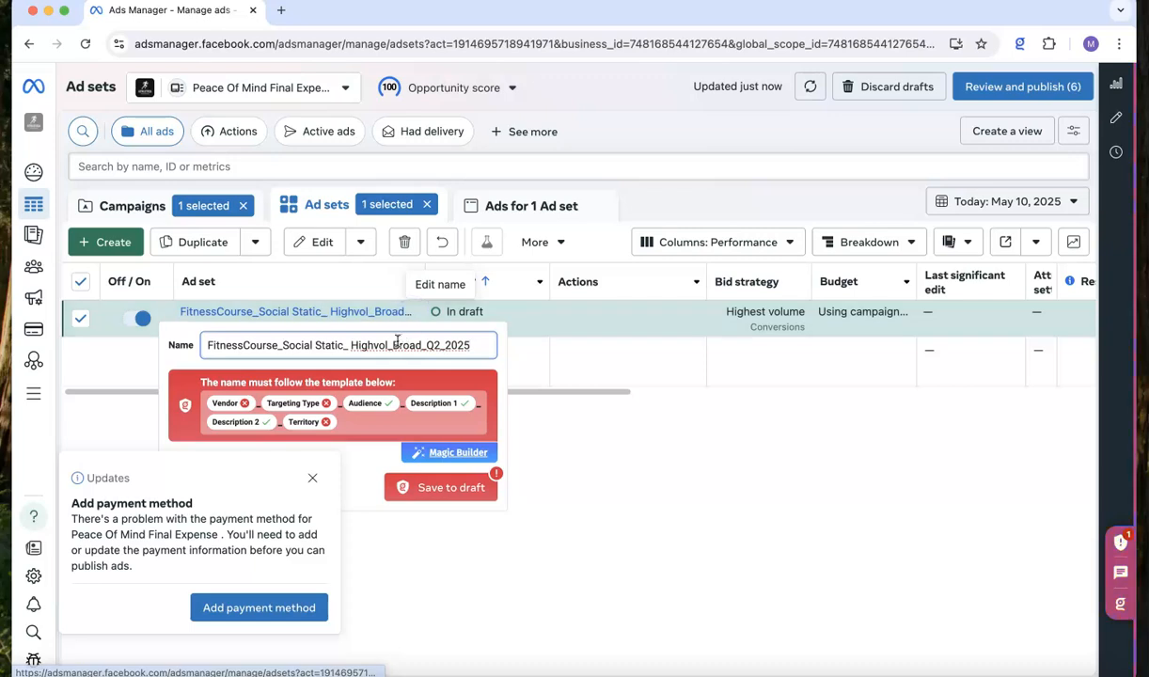
{"action": "triple_click", "coordinate": [392, 345]}
{"action": "key", "text": "super+c"}
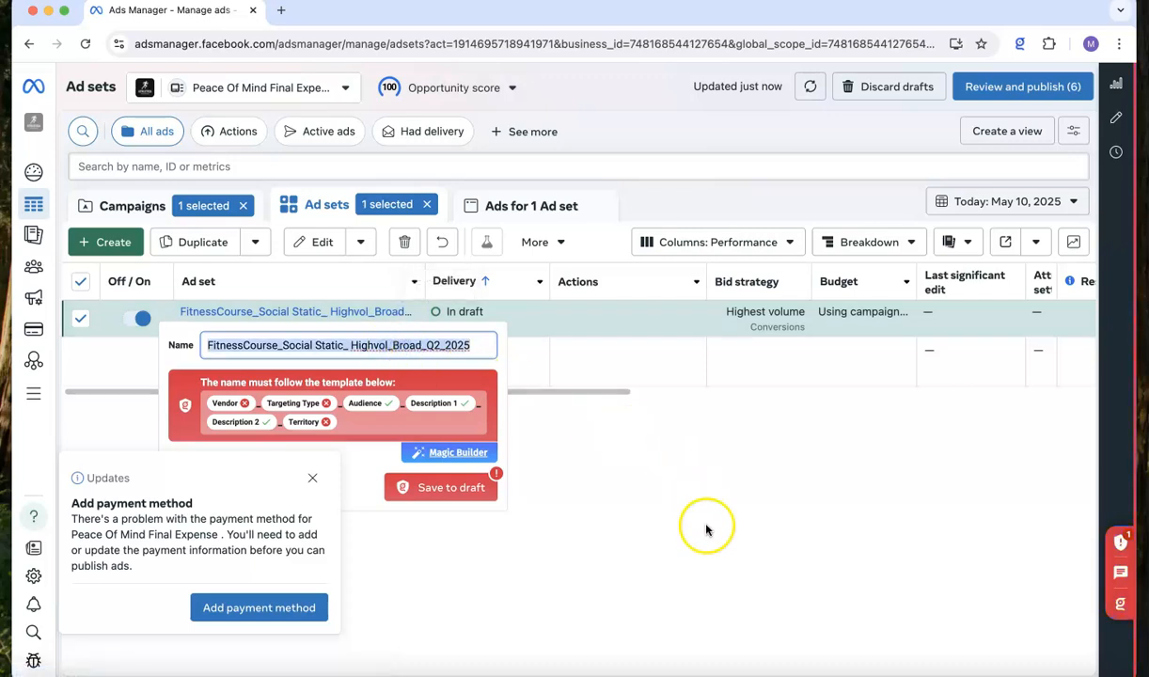
{"action": "left_click", "coordinate": [705, 524]}
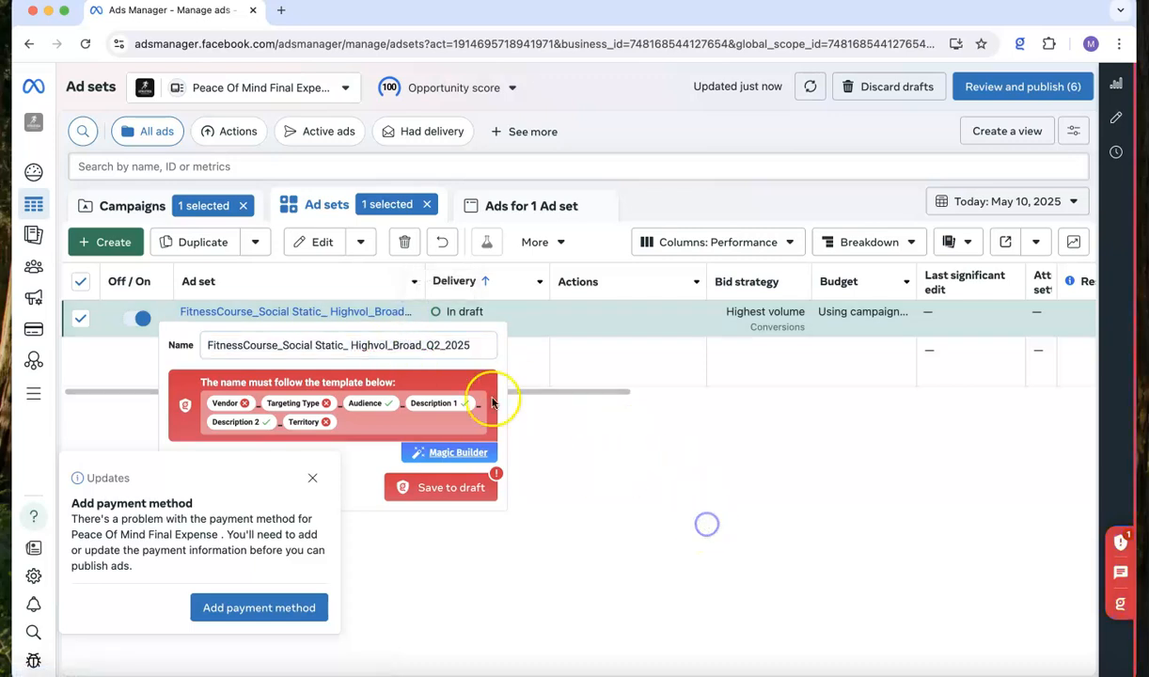
{"action": "left_click", "coordinate": [312, 478]}
{"action": "left_click", "coordinate": [181, 486]}
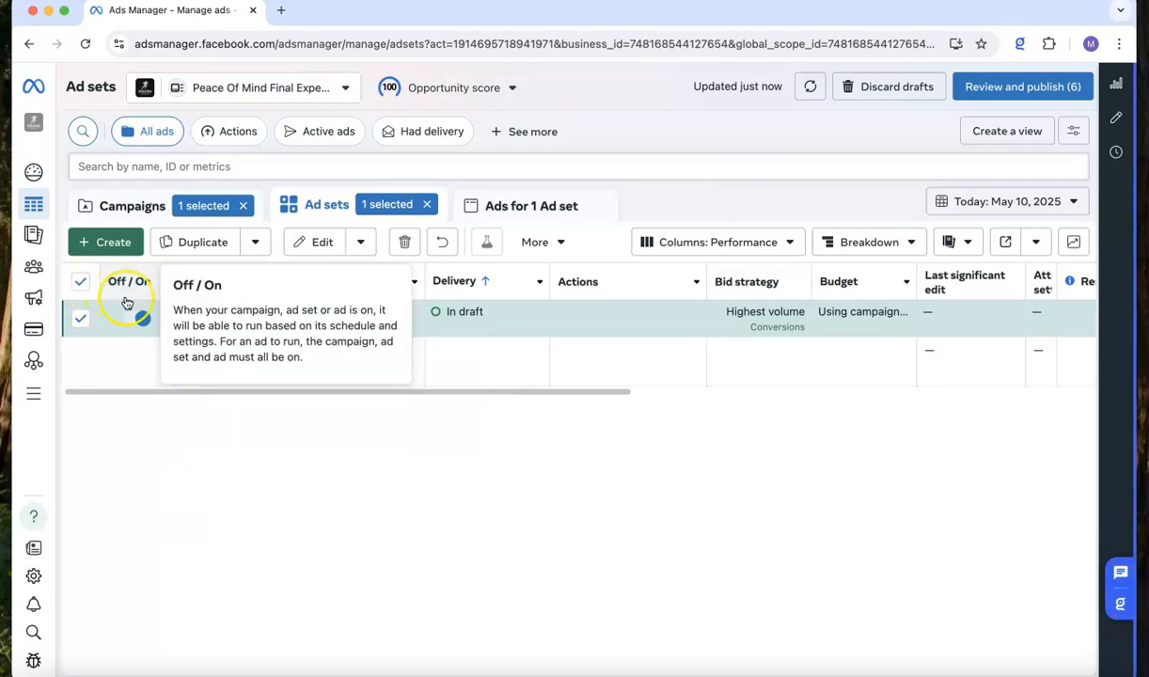
- Deselect the ad set and reopen the first Athletica_FitnessCourse_HighestVolume_Q2_2025 campaign from the campaign list to show its ad sets
{"action": "left_click", "coordinate": [80, 281]}
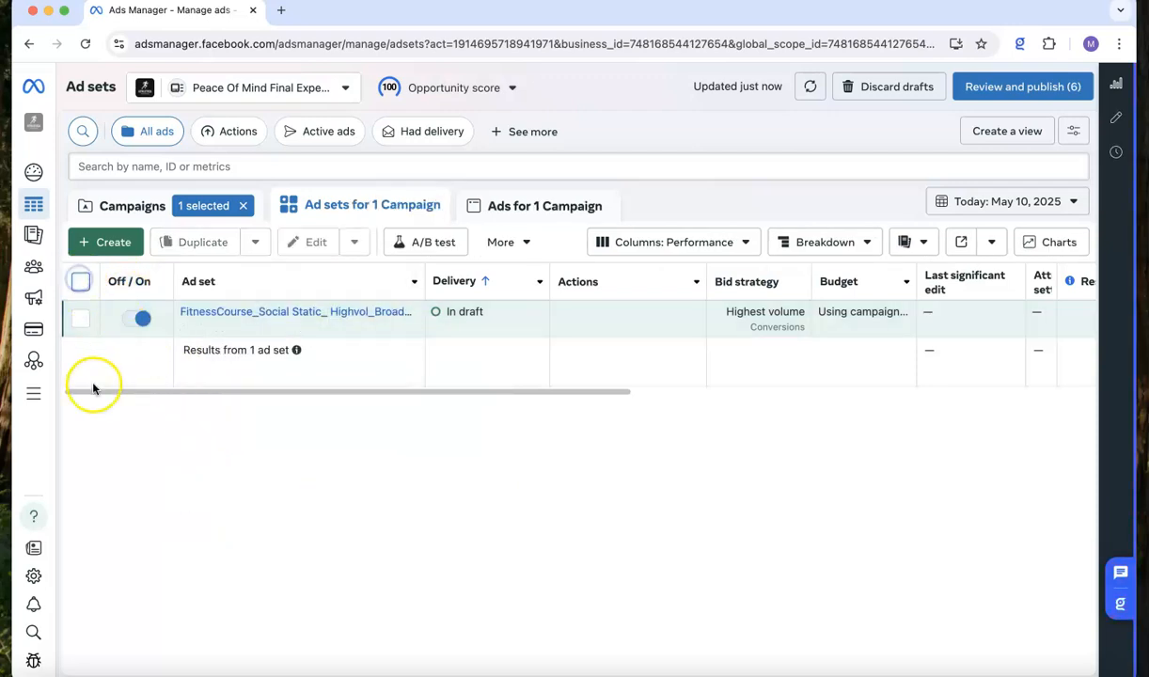
{"action": "left_click", "coordinate": [141, 206]}
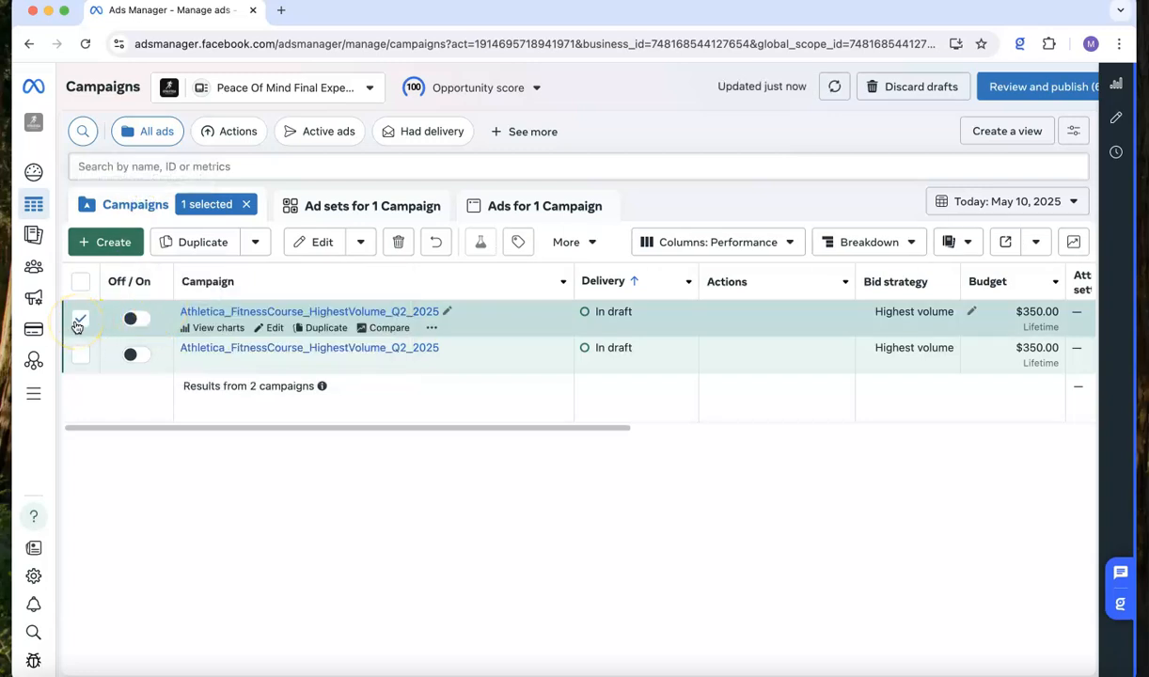
{"action": "left_click", "coordinate": [213, 311]}
{"action": "mouse_move", "coordinate": [269, 303]}
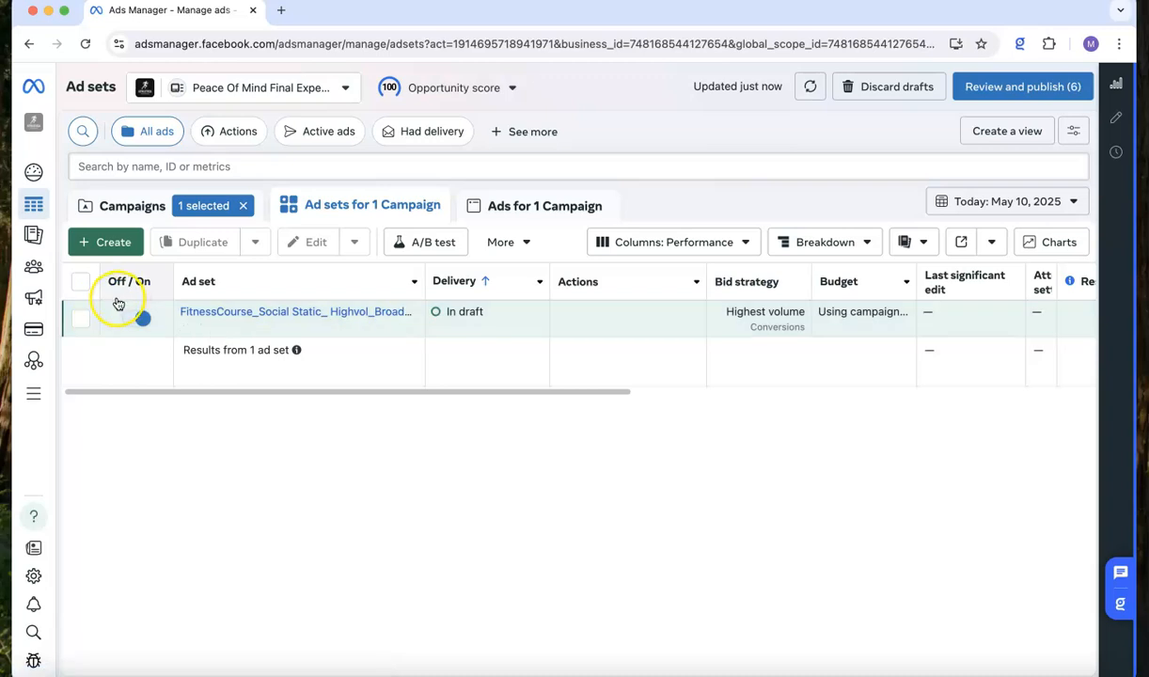
- Create a new ad set and ad in this campaign, naming the ad FitnessCourse_Social Static_ Highvol_Broad_Q2_2025
{"action": "left_click", "coordinate": [123, 242]}
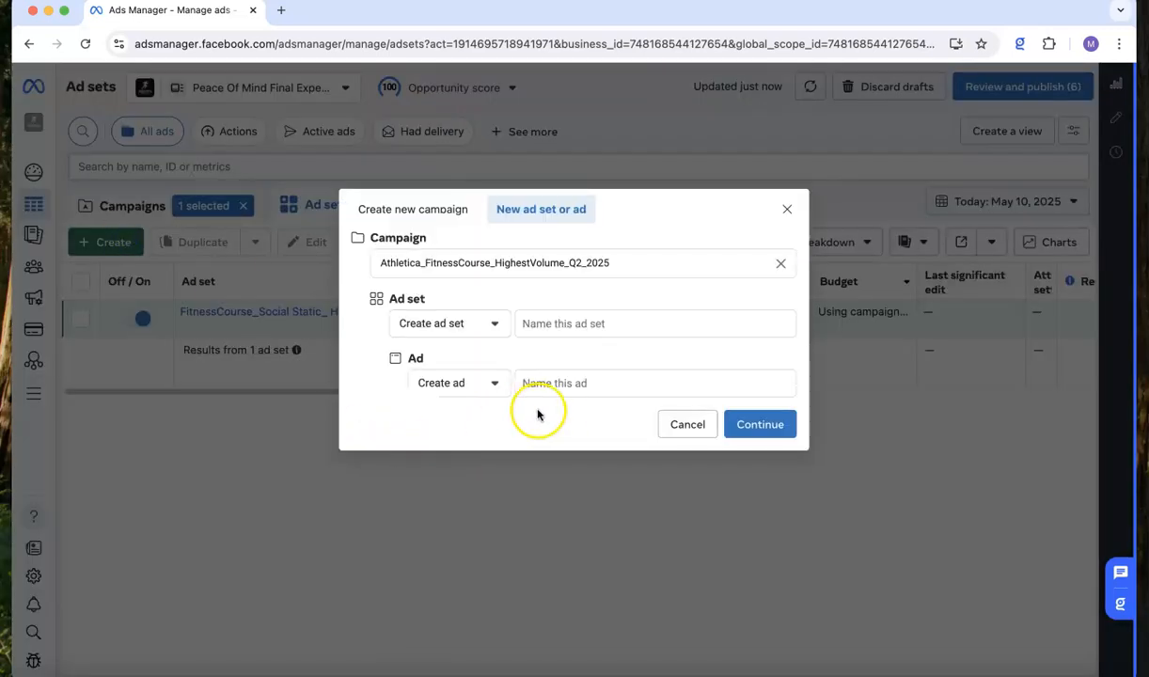
{"action": "left_click", "coordinate": [557, 387]}
{"action": "key", "text": "super+v"}
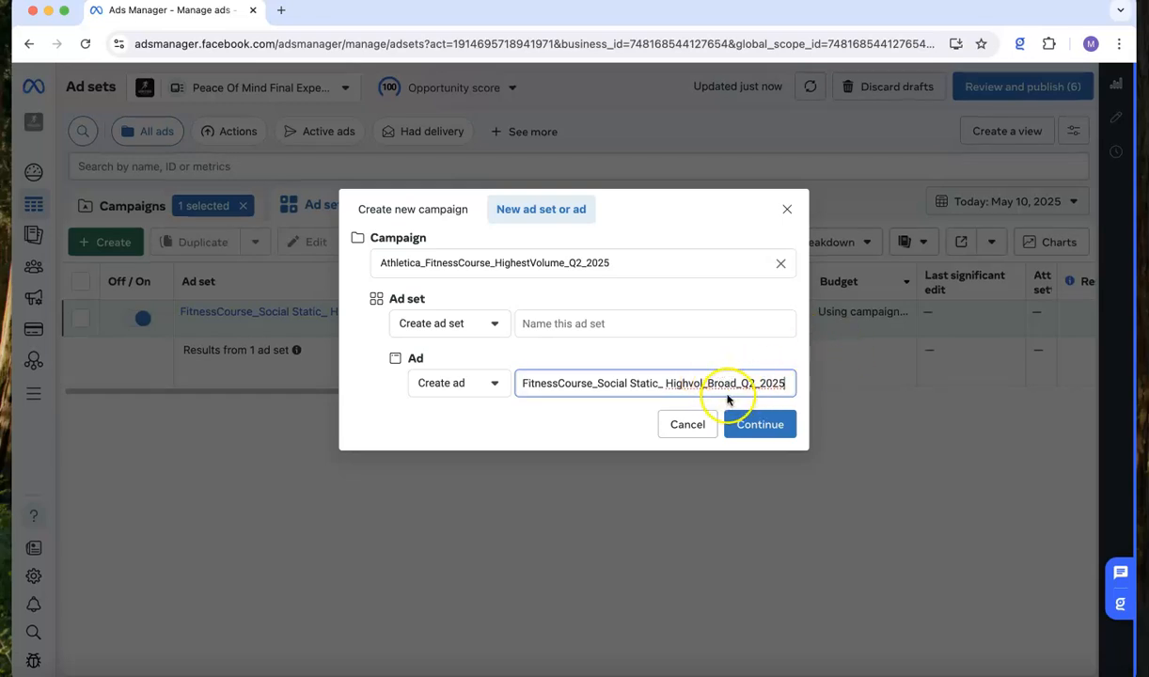
{"action": "left_click", "coordinate": [767, 424]}
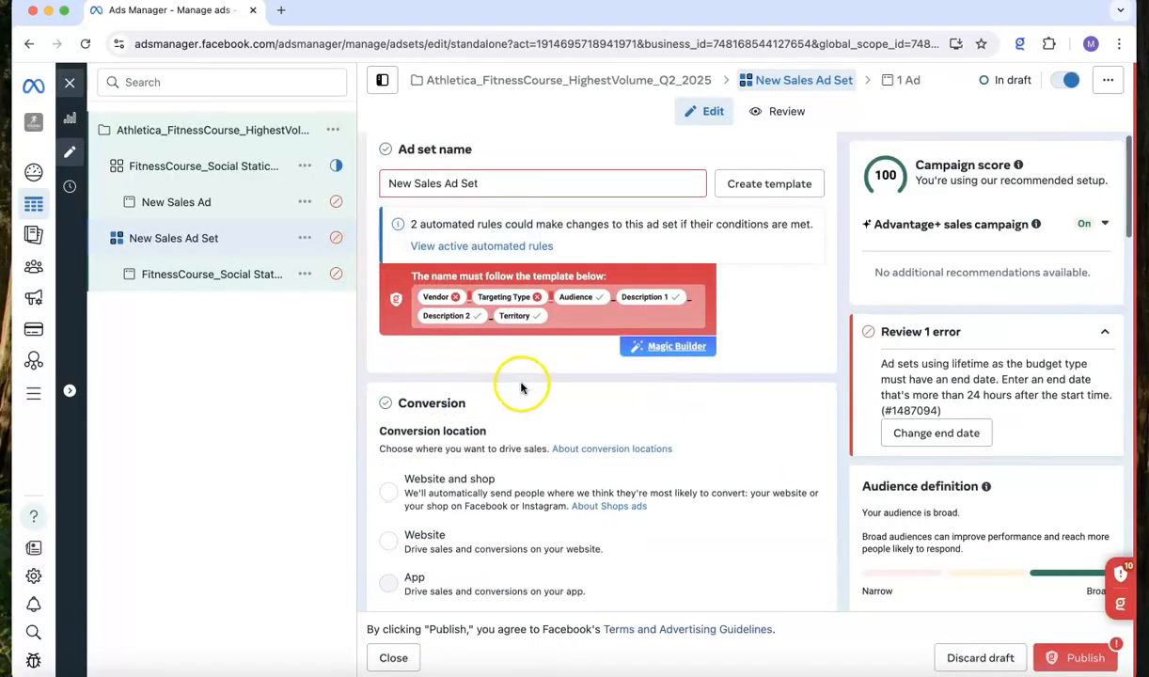
- Rename the new ad set FitnessCourse_Social Static_ Highvol_Broad_Q2_2025 and turn it off
{"action": "left_click", "coordinate": [448, 185]}
{"action": "key", "text": "super+a"}
{"action": "key", "text": "BackSpace"}
{"action": "key", "text": "super+v"}
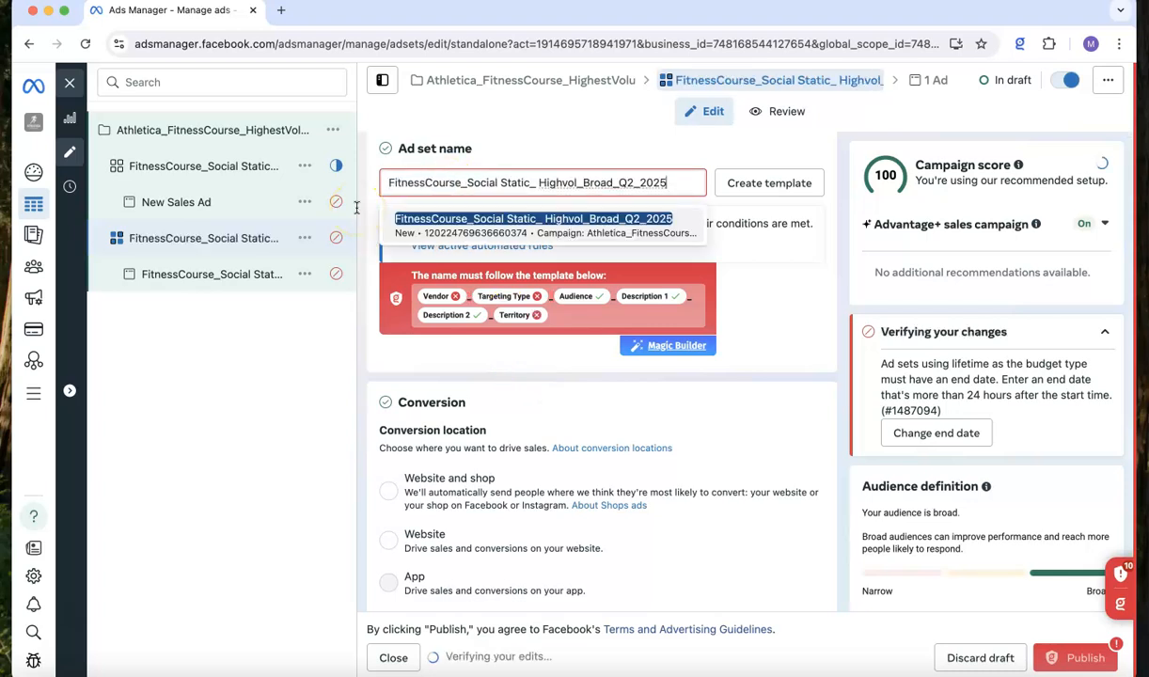
{"action": "left_click", "coordinate": [420, 212]}
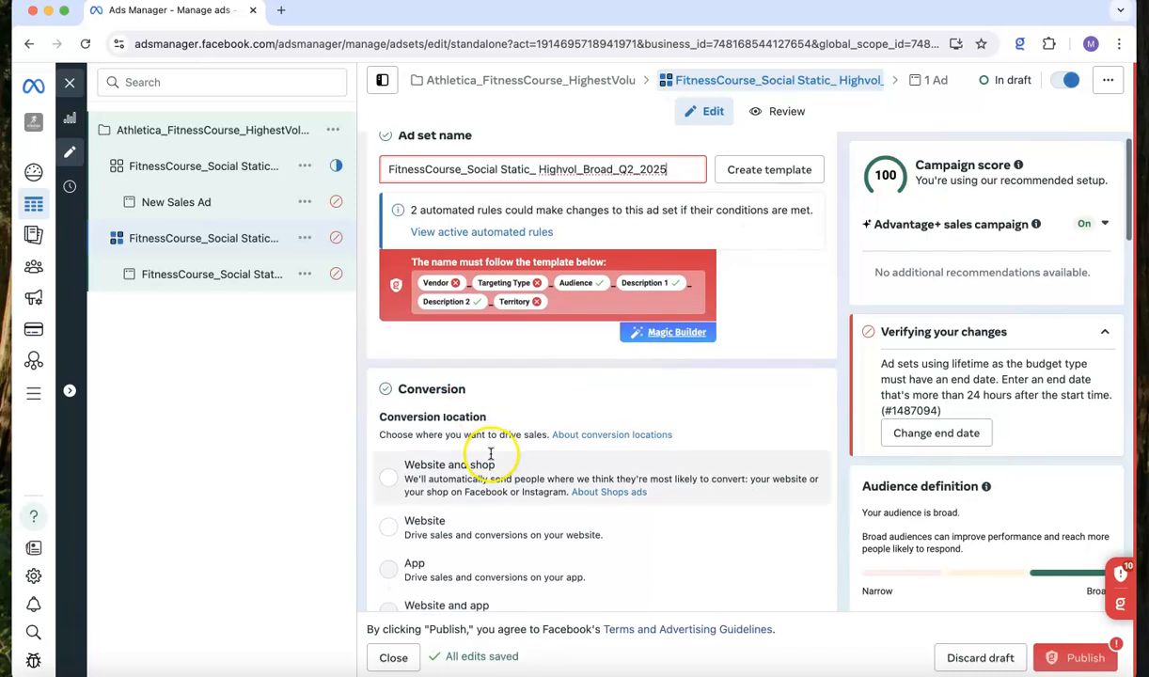
{"action": "mouse_move", "coordinate": [340, 202]}
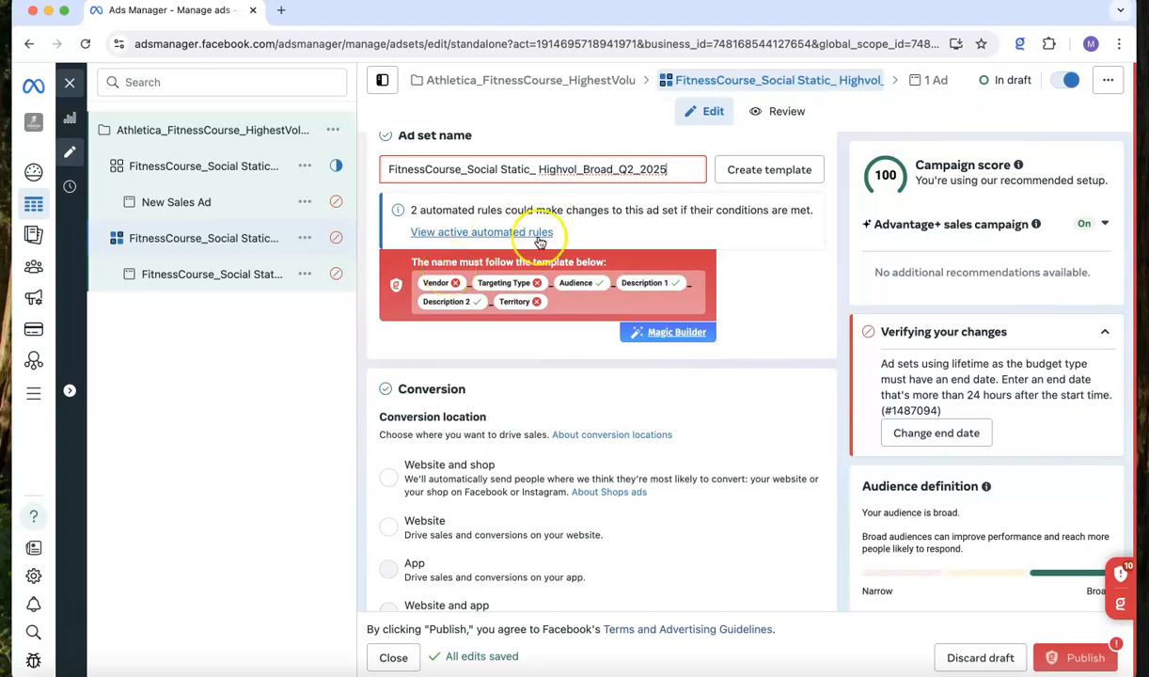
{"action": "left_click", "coordinate": [1068, 83]}
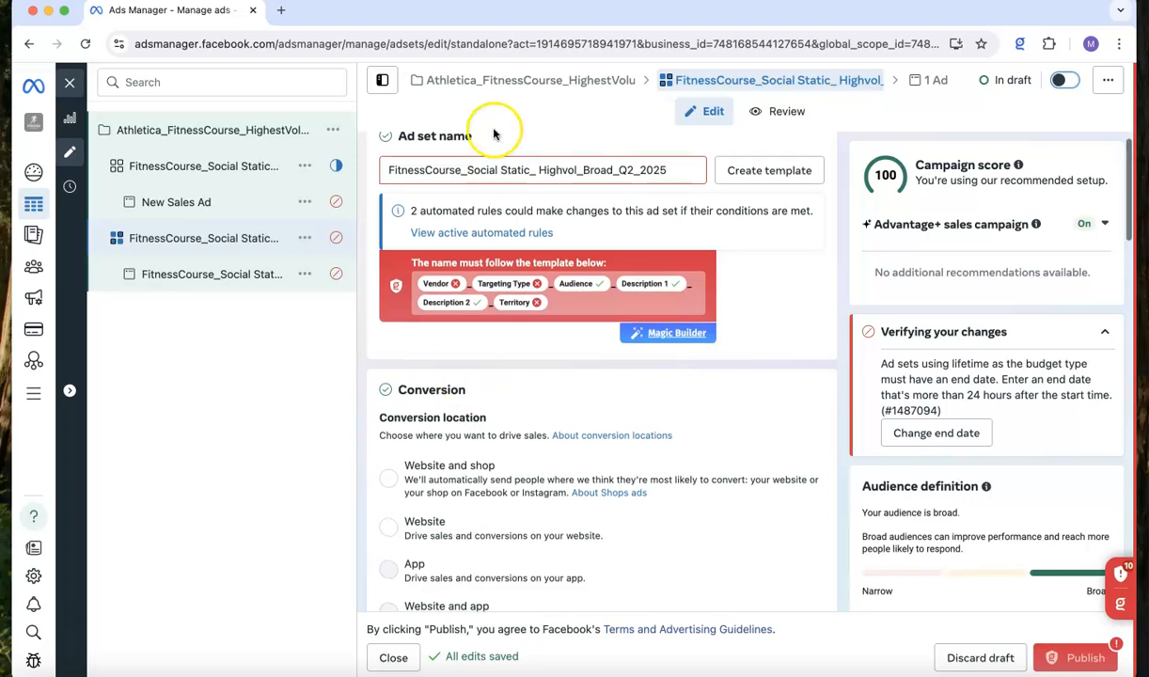
- Review the new ad set's conversion, performance goal, budget and schedule, audience and placement settings
{"action": "scroll", "coordinate": [473, 167], "scroll_direction": "down", "scroll_amount": 5}
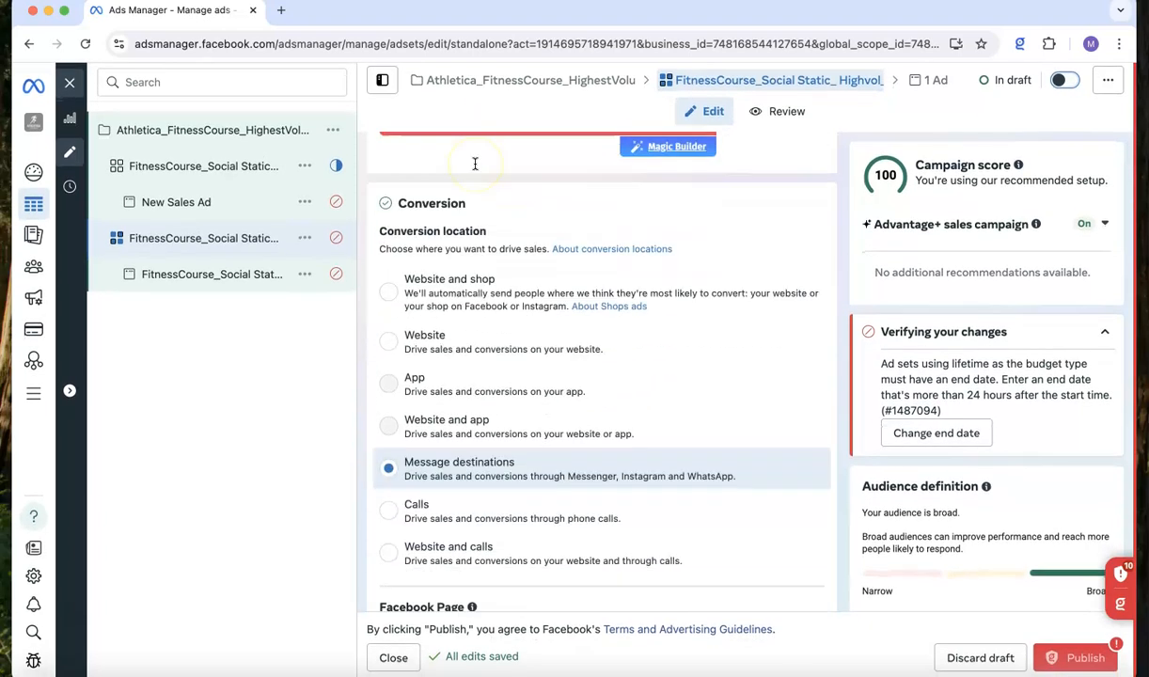
{"action": "scroll", "coordinate": [475, 164], "scroll_direction": "down", "scroll_amount": 10}
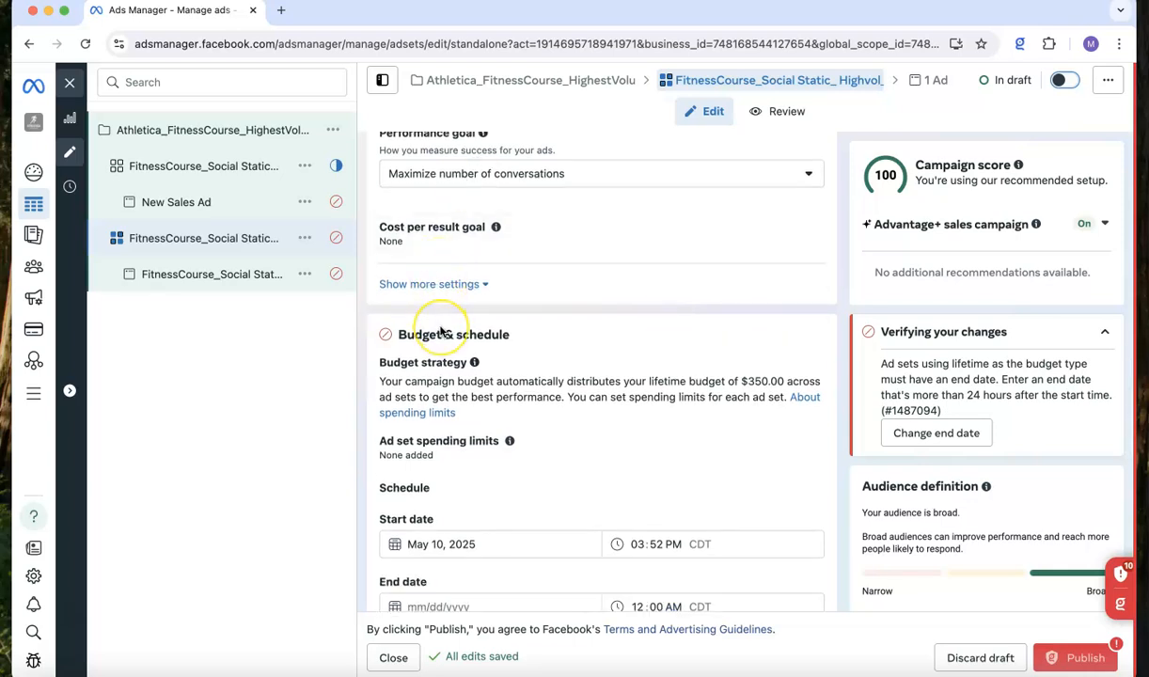
{"action": "scroll", "coordinate": [441, 329], "scroll_direction": "down", "scroll_amount": 5}
{"action": "scroll", "coordinate": [441, 329], "scroll_direction": "up", "scroll_amount": 2}
{"action": "scroll", "coordinate": [442, 329], "scroll_direction": "down", "scroll_amount": 3}
{"action": "scroll", "coordinate": [442, 329], "scroll_direction": "up", "scroll_amount": 3}
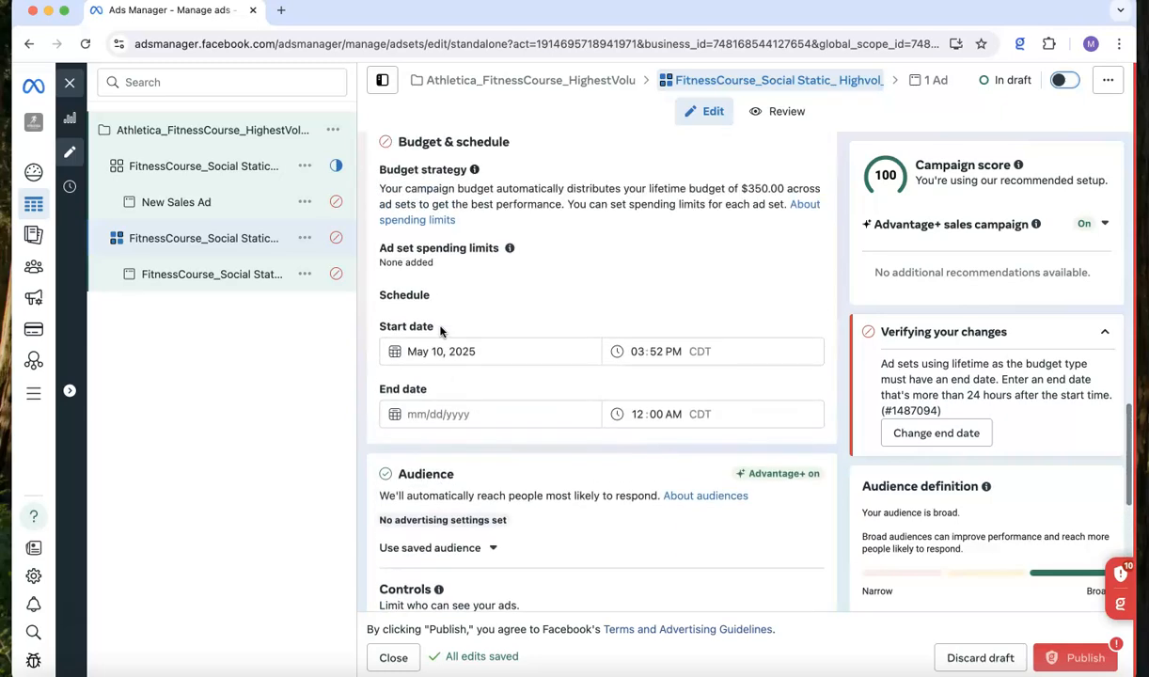
{"action": "scroll", "coordinate": [441, 329], "scroll_direction": "down", "scroll_amount": 4}
{"action": "scroll", "coordinate": [440, 332], "scroll_direction": "down", "scroll_amount": 3}
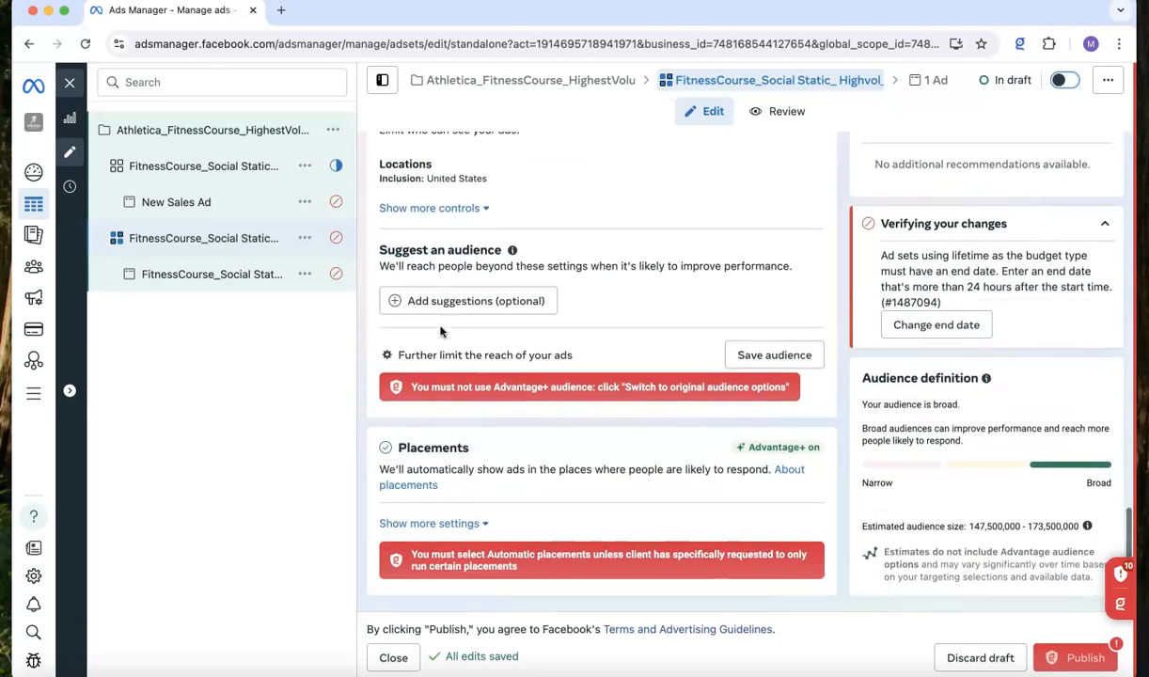
{"action": "scroll", "coordinate": [440, 331], "scroll_direction": "up", "scroll_amount": 10}
{"action": "scroll", "coordinate": [441, 331], "scroll_direction": "down", "scroll_amount": 2}
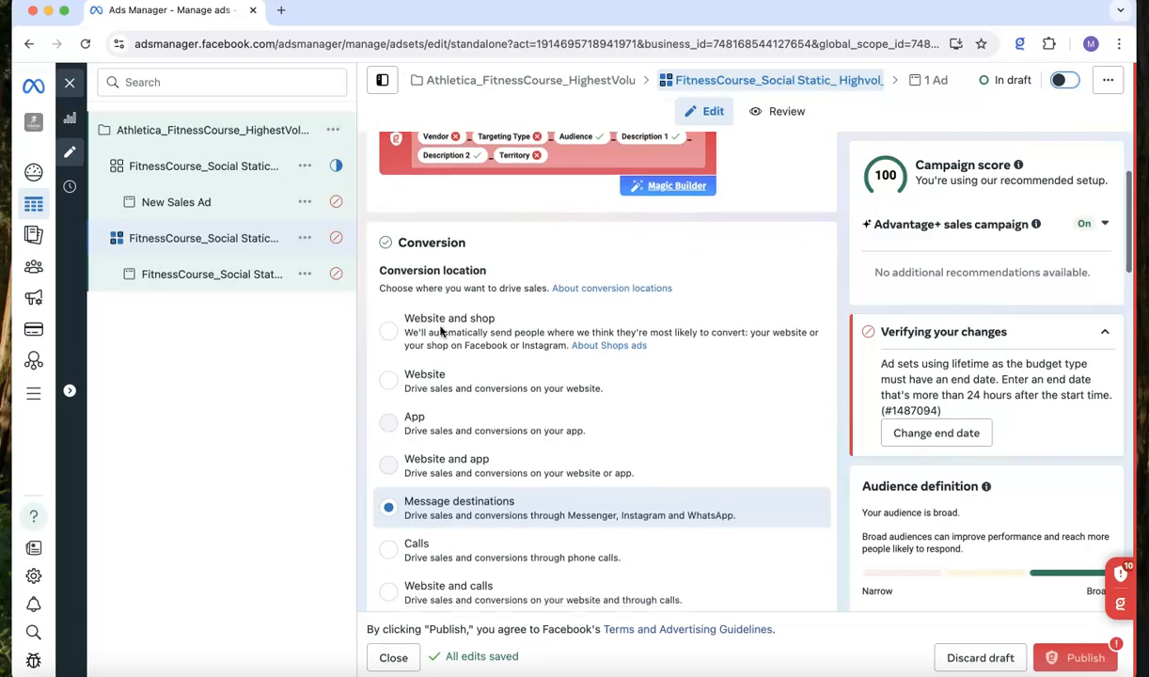
{"action": "scroll", "coordinate": [441, 331], "scroll_direction": "down", "scroll_amount": 1}
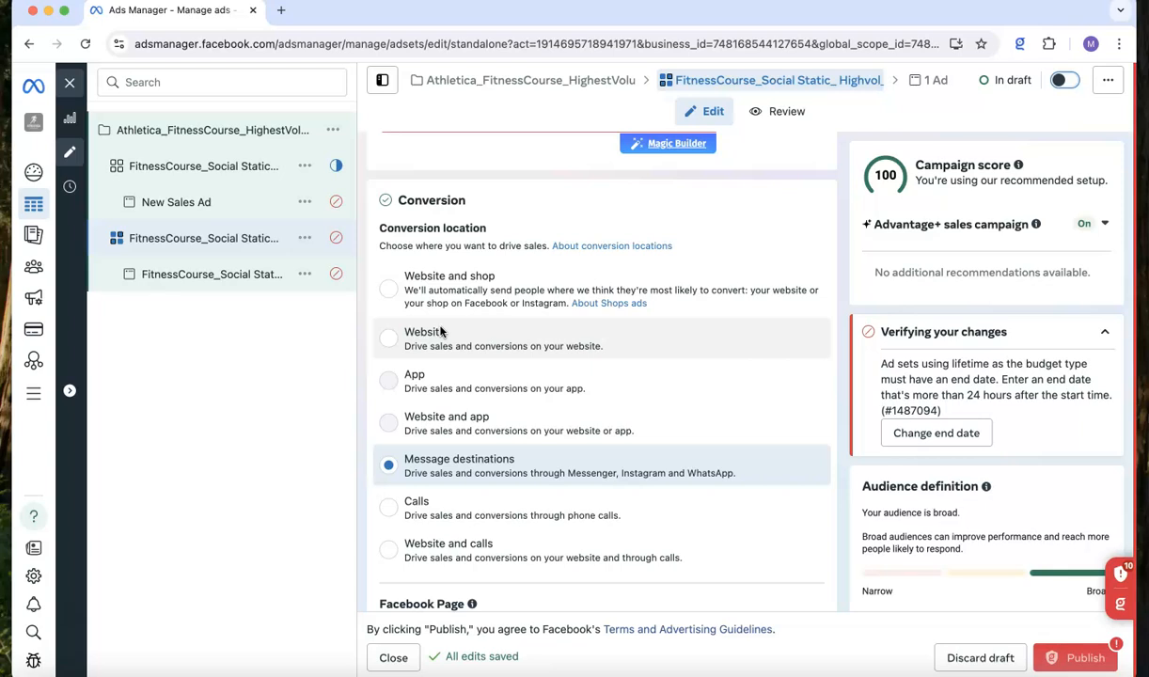
- Set the ad set's conversion location to Website and shop
{"action": "left_click", "coordinate": [434, 301]}
{"action": "mouse_move", "coordinate": [426, 391]}
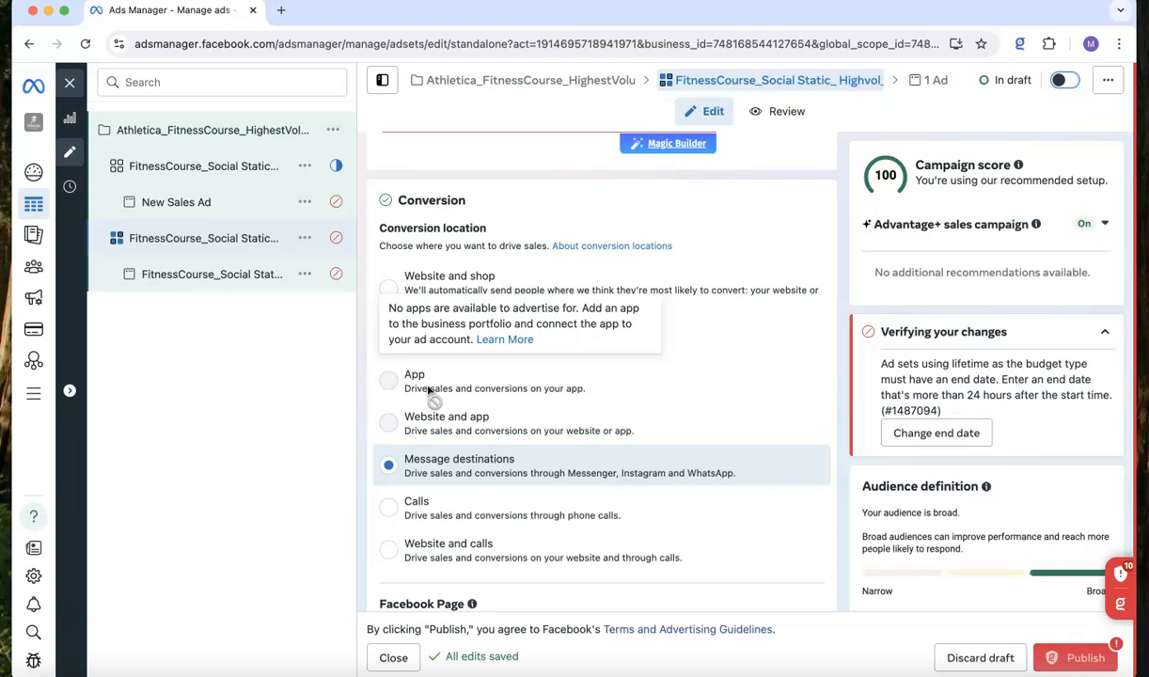
{"action": "left_click", "coordinate": [401, 509]}
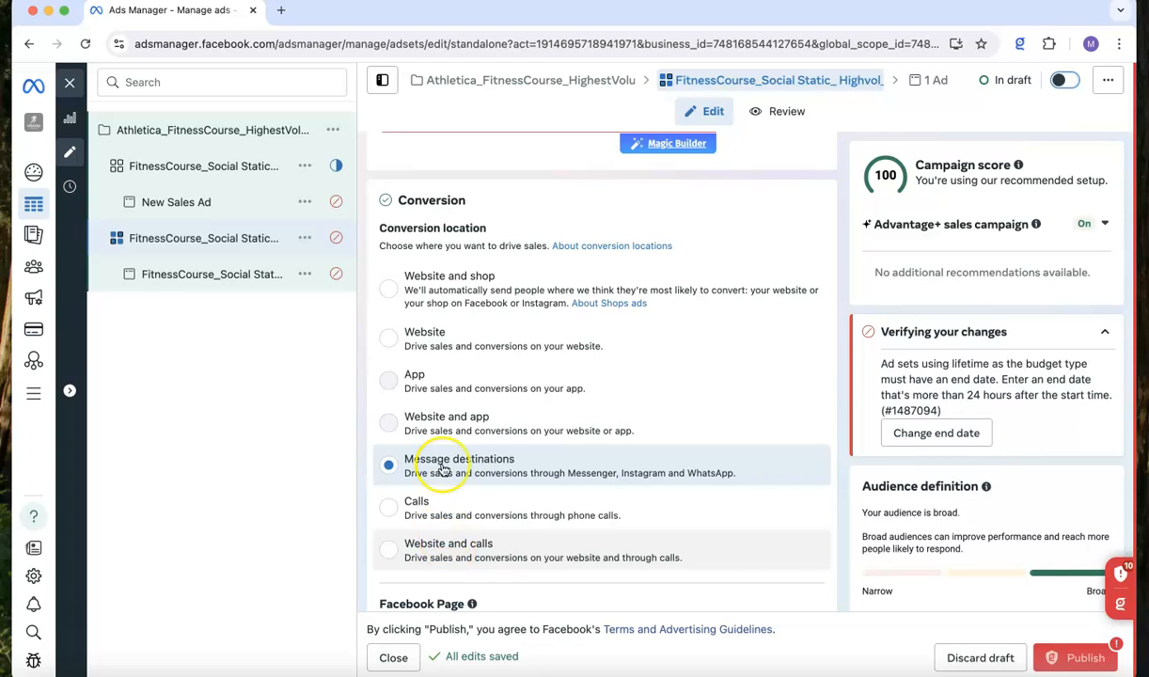
{"action": "left_click", "coordinate": [391, 289]}
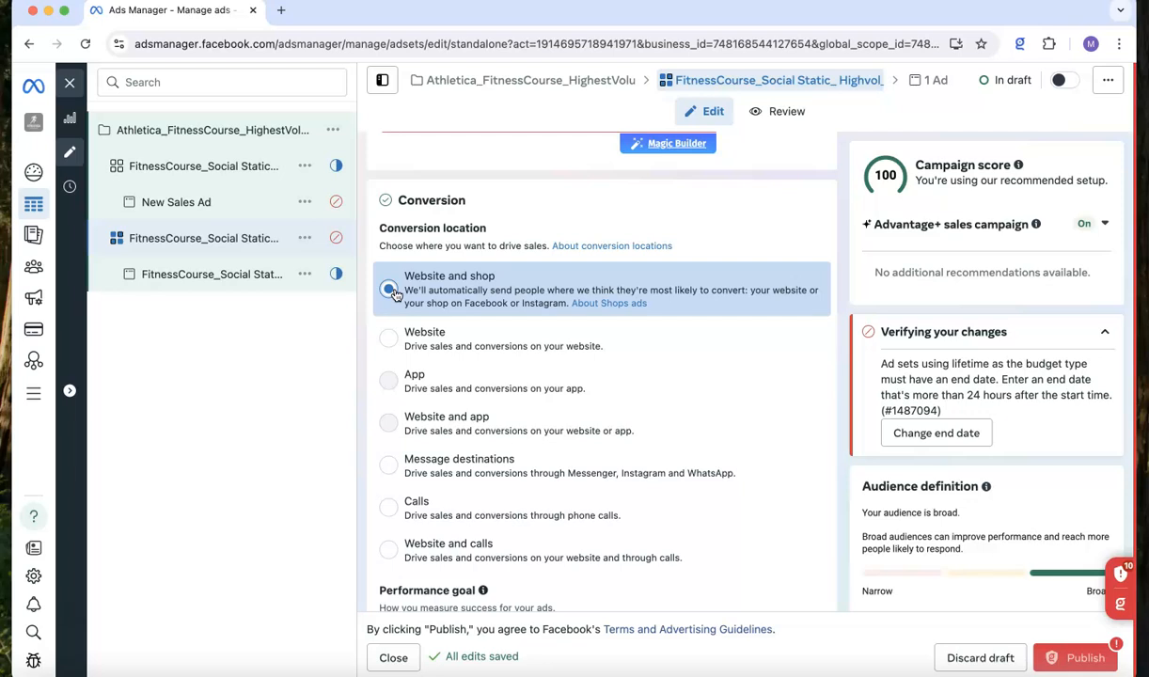
- Choose Maximize number of conversions as the ad set's performance goal
{"action": "scroll", "coordinate": [404, 329], "scroll_direction": "down", "scroll_amount": 5}
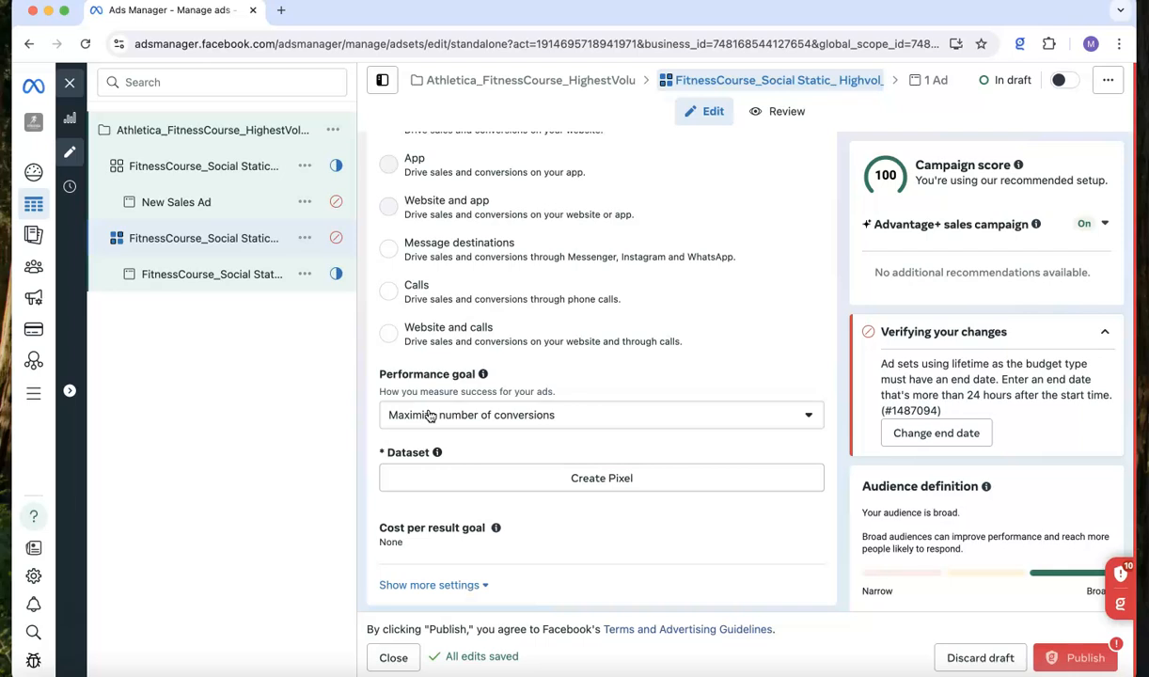
{"action": "left_click", "coordinate": [427, 415]}
{"action": "left_click", "coordinate": [416, 518]}
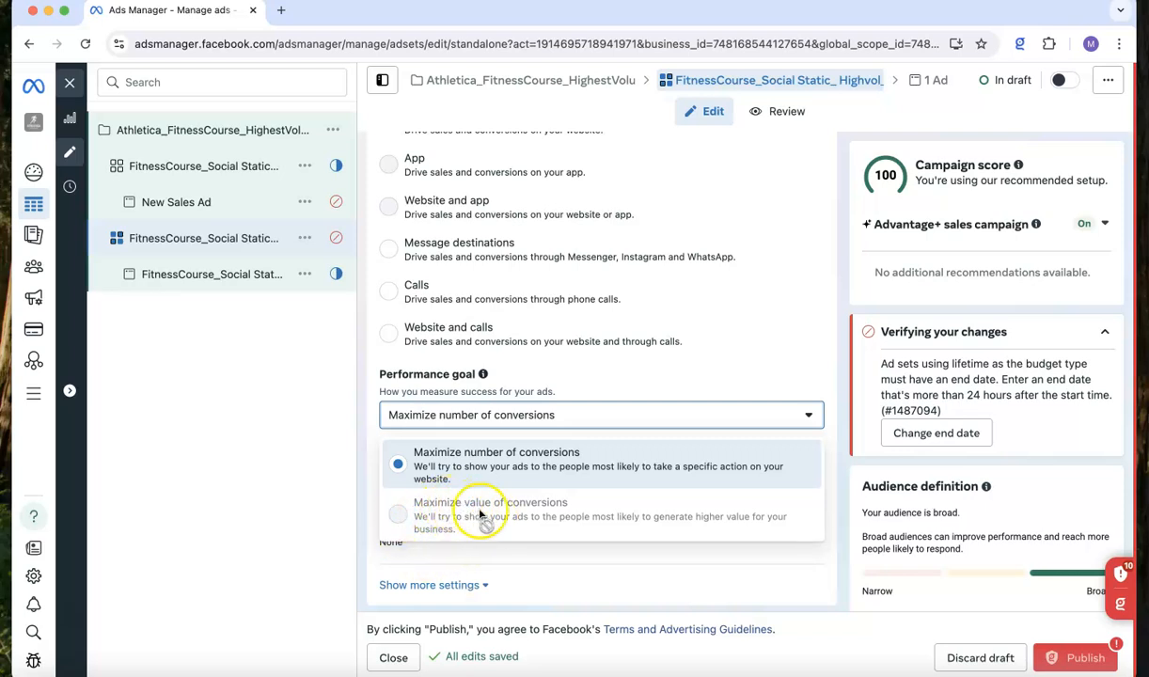
{"action": "mouse_move", "coordinate": [489, 519]}
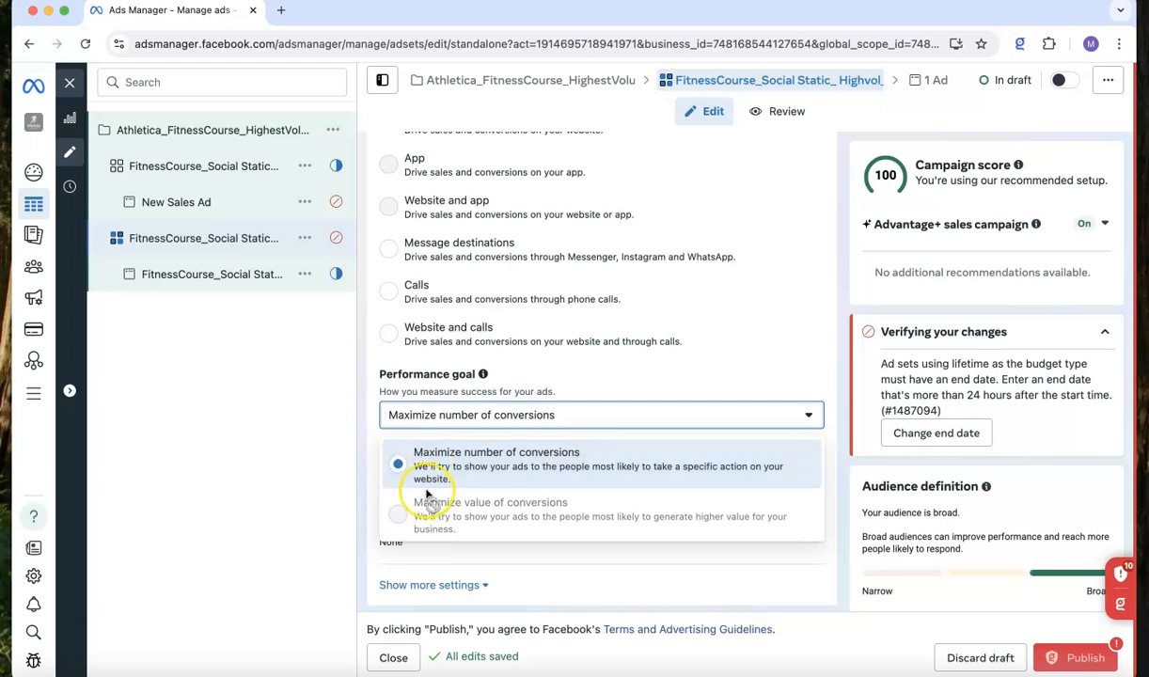
{"action": "mouse_move", "coordinate": [427, 497]}
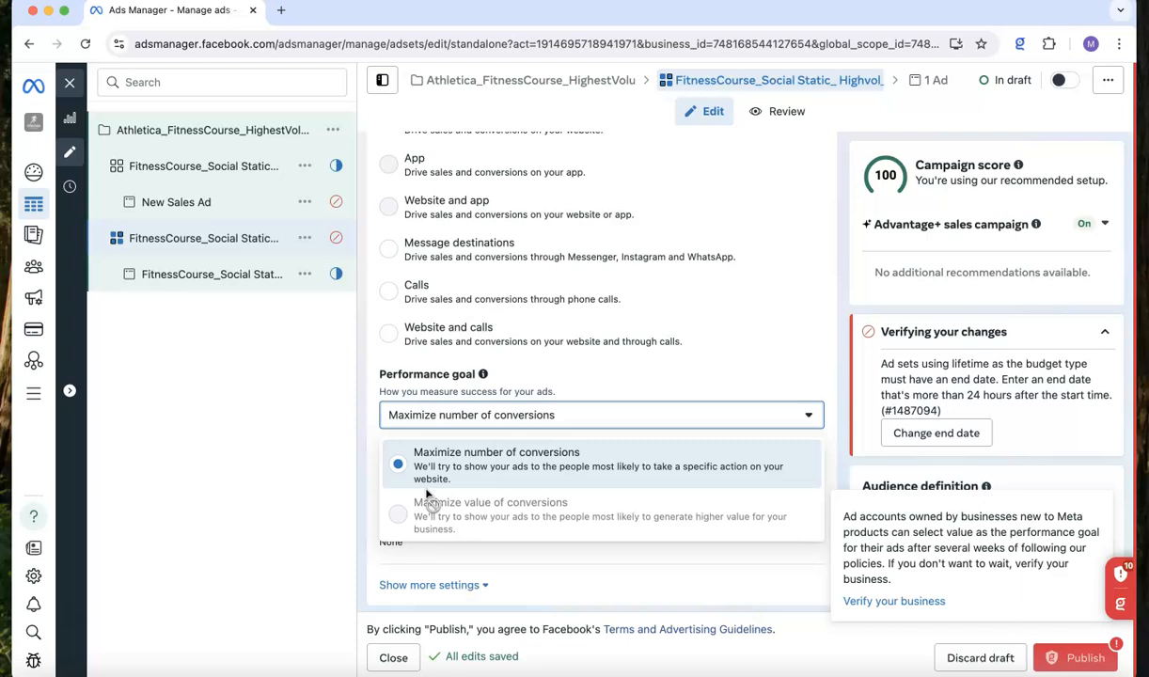
{"action": "left_click", "coordinate": [428, 470]}
{"action": "left_click", "coordinate": [454, 477]}
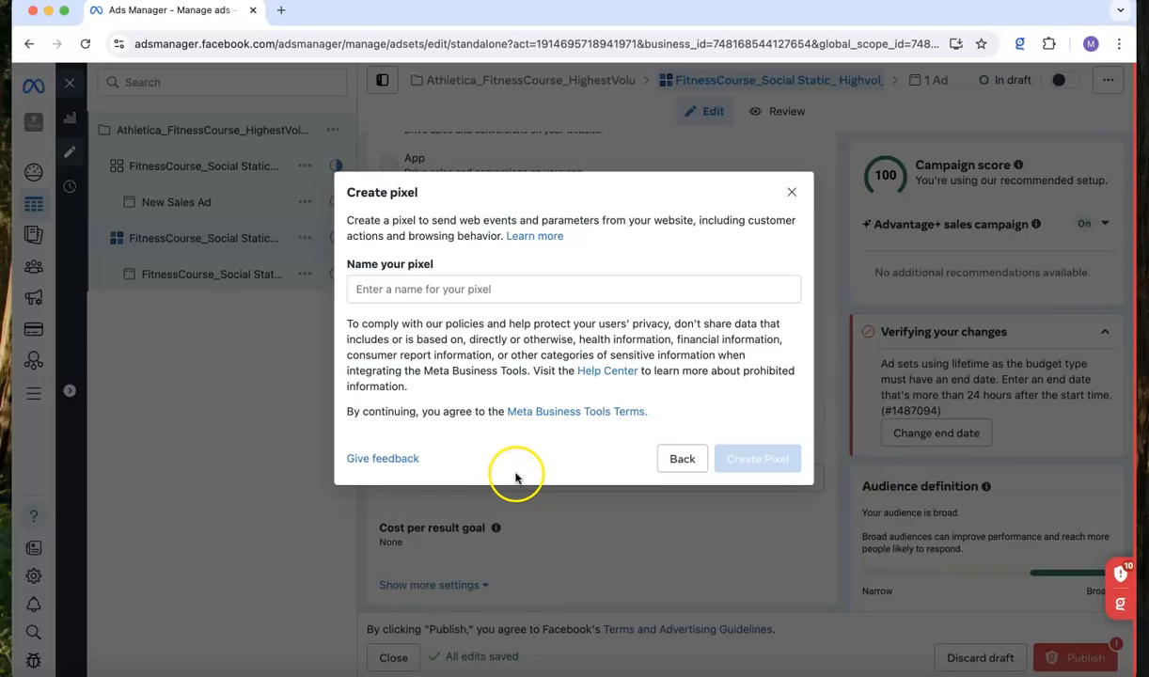
{"action": "left_click", "coordinate": [684, 442]}
{"action": "left_click", "coordinate": [709, 456]}
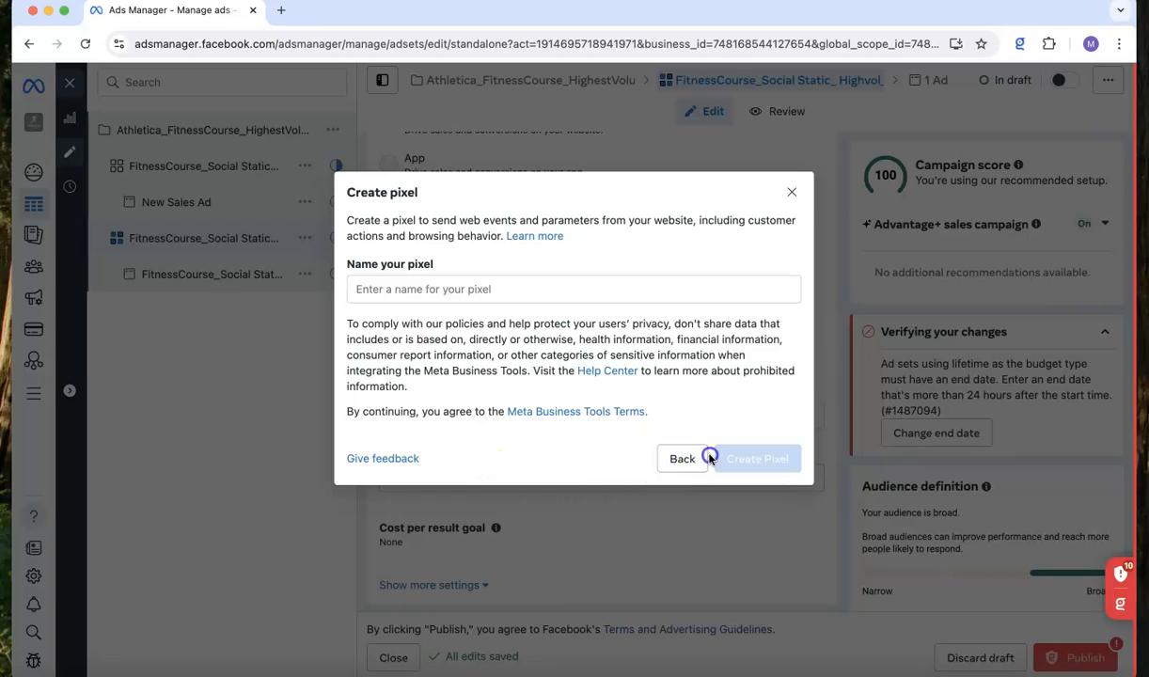
{"action": "left_click", "coordinate": [792, 192]}
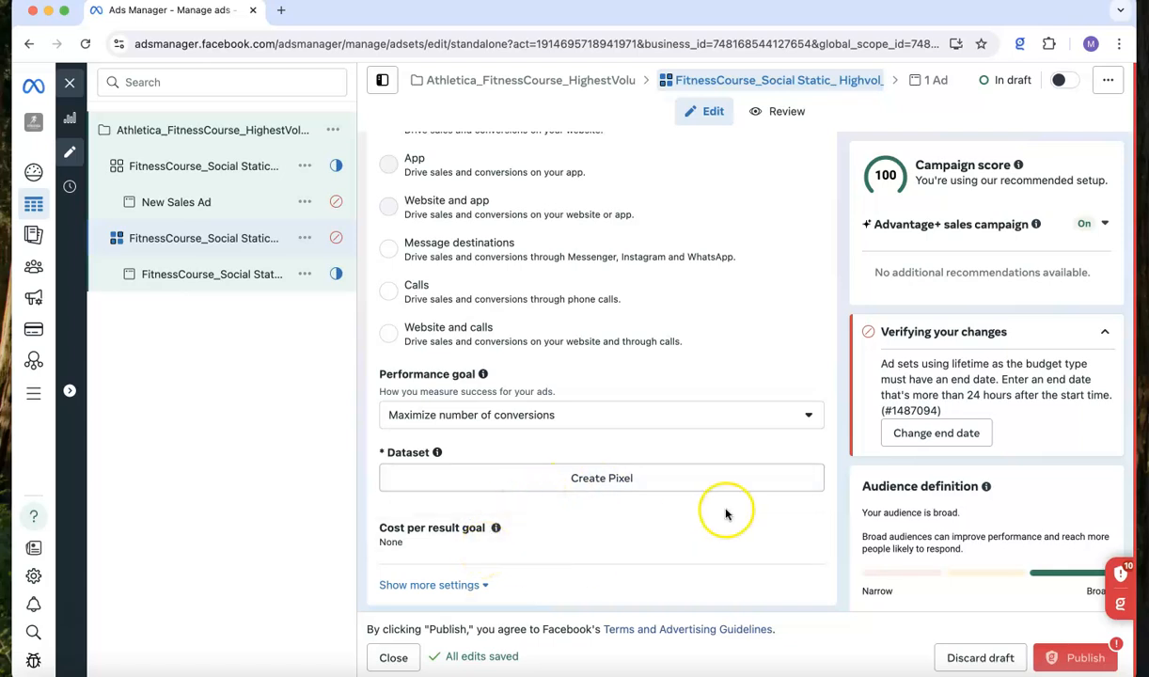
- Examine the ad set's optional cost per result goal setting and leave it empty
{"action": "left_click", "coordinate": [813, 536]}
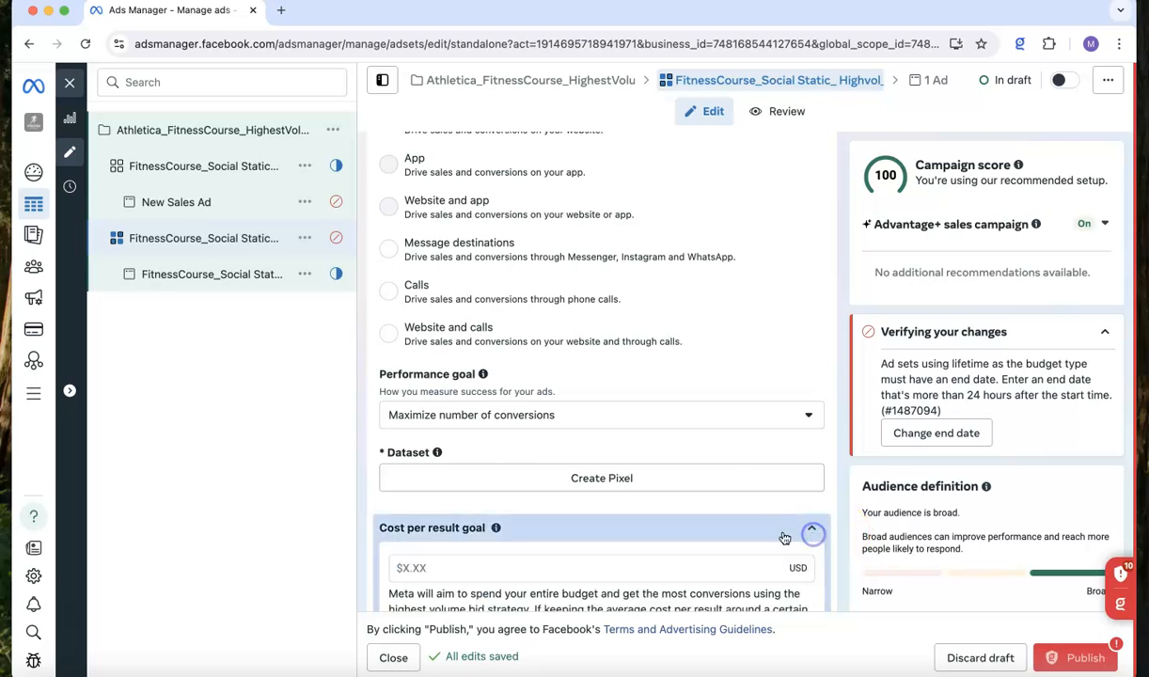
{"action": "scroll", "coordinate": [666, 521], "scroll_direction": "down", "scroll_amount": 2}
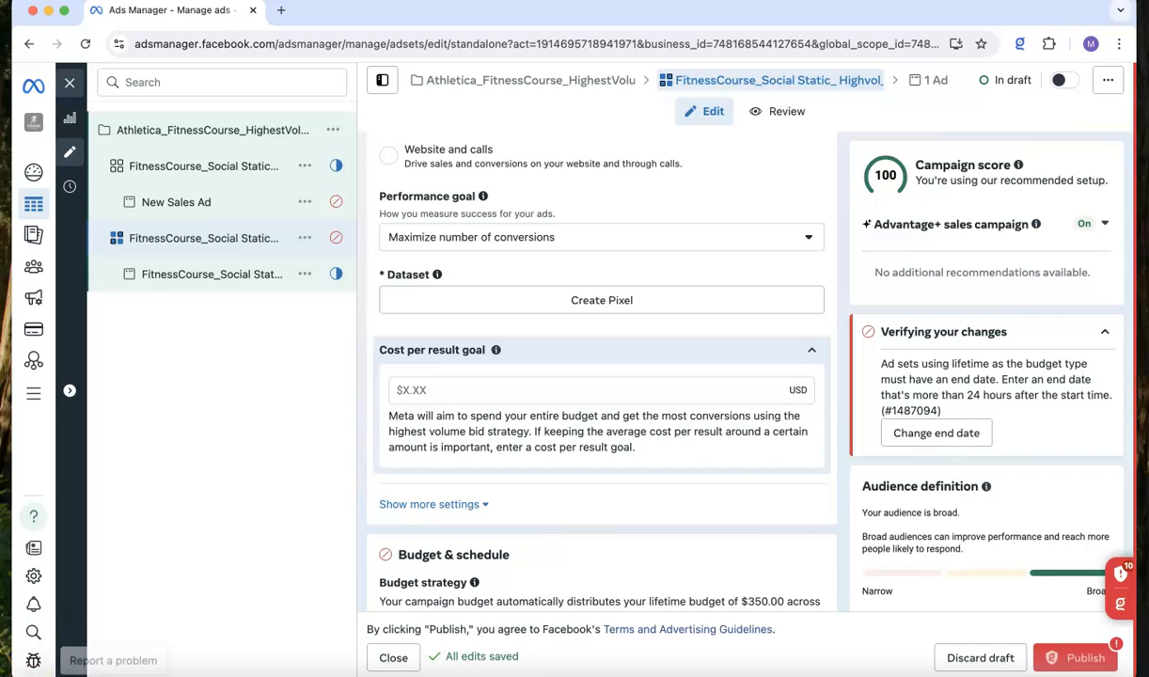
{"action": "left_click", "coordinate": [811, 354]}
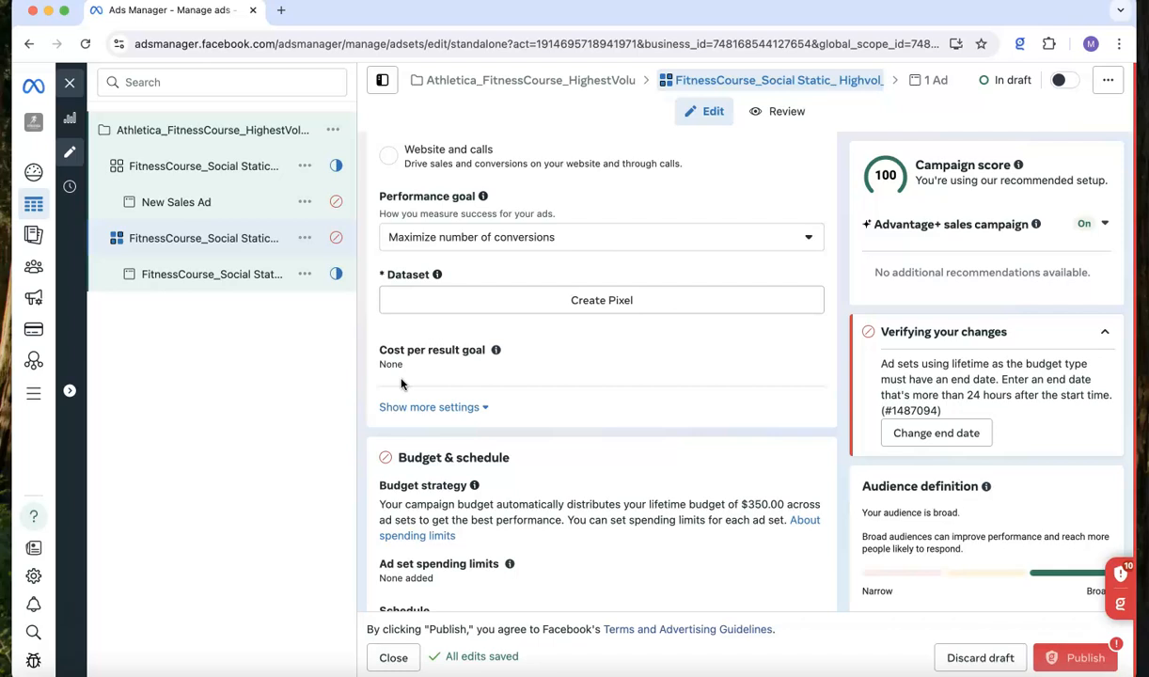
- Review the ad set's budget strategy, spending limits, start and end dates, and audience controls
{"action": "left_click", "coordinate": [355, 384]}
{"action": "scroll", "coordinate": [365, 388], "scroll_direction": "down", "scroll_amount": 4}
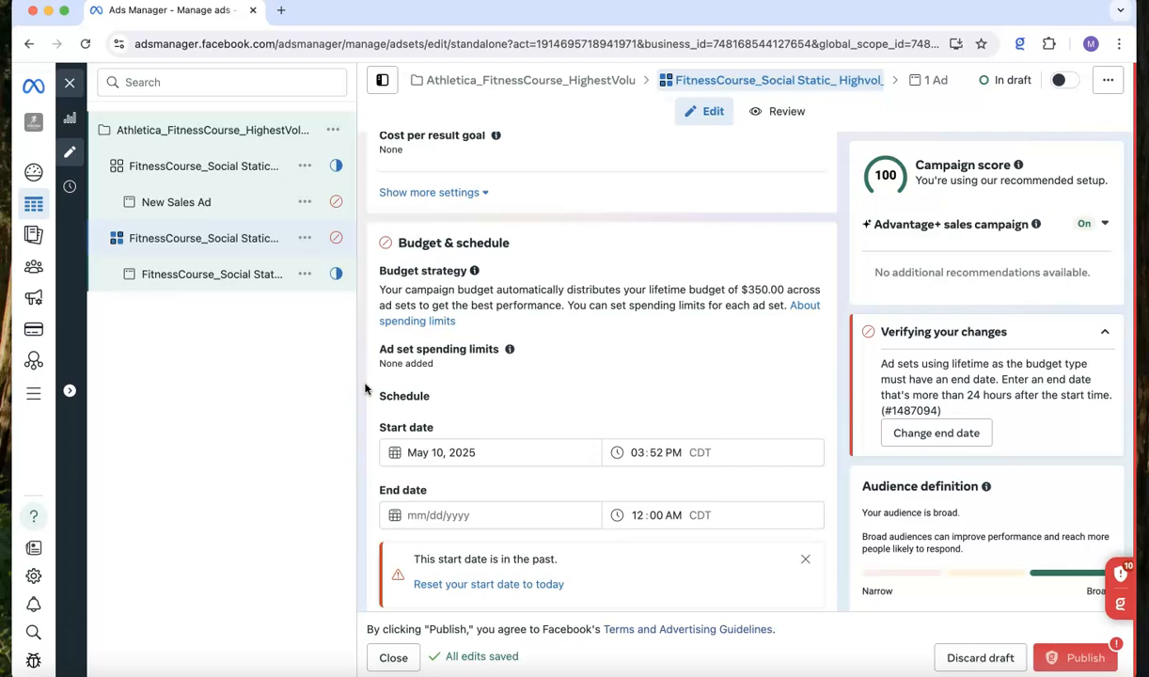
{"action": "scroll", "coordinate": [407, 465], "scroll_direction": "down", "scroll_amount": 2}
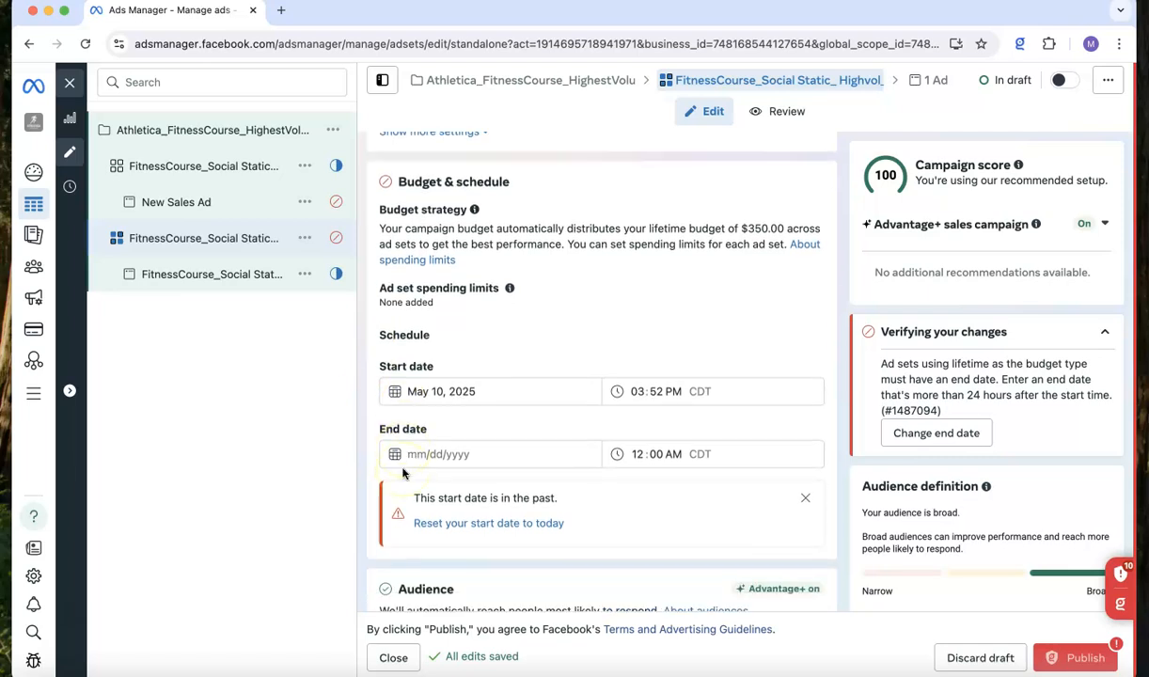
{"action": "scroll", "coordinate": [402, 473], "scroll_direction": "down", "scroll_amount": 1}
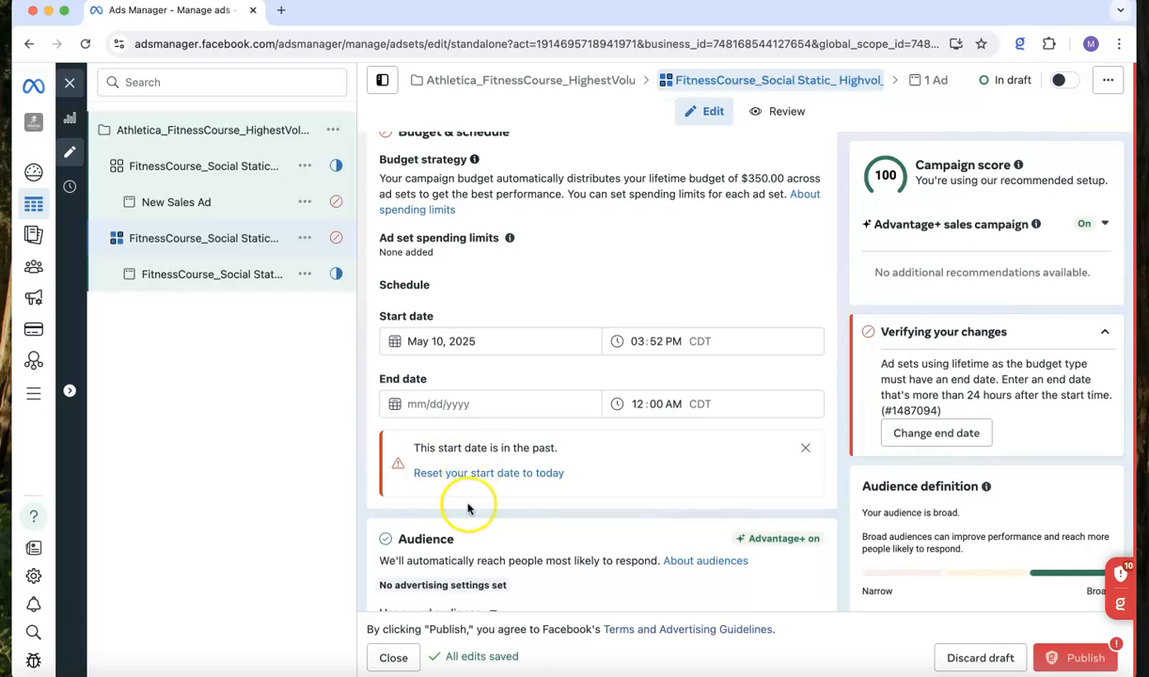
{"action": "scroll", "coordinate": [458, 478], "scroll_direction": "up", "scroll_amount": 1}
{"action": "scroll", "coordinate": [460, 479], "scroll_direction": "down", "scroll_amount": 4}
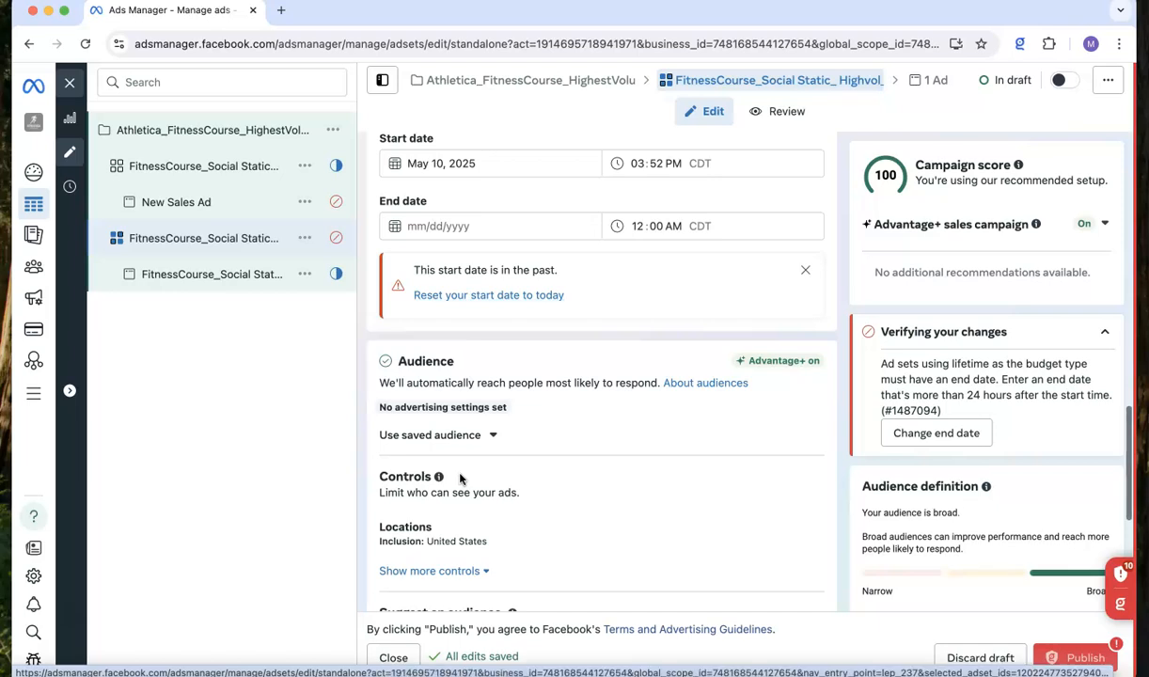
{"action": "scroll", "coordinate": [459, 478], "scroll_direction": "down", "scroll_amount": 2}
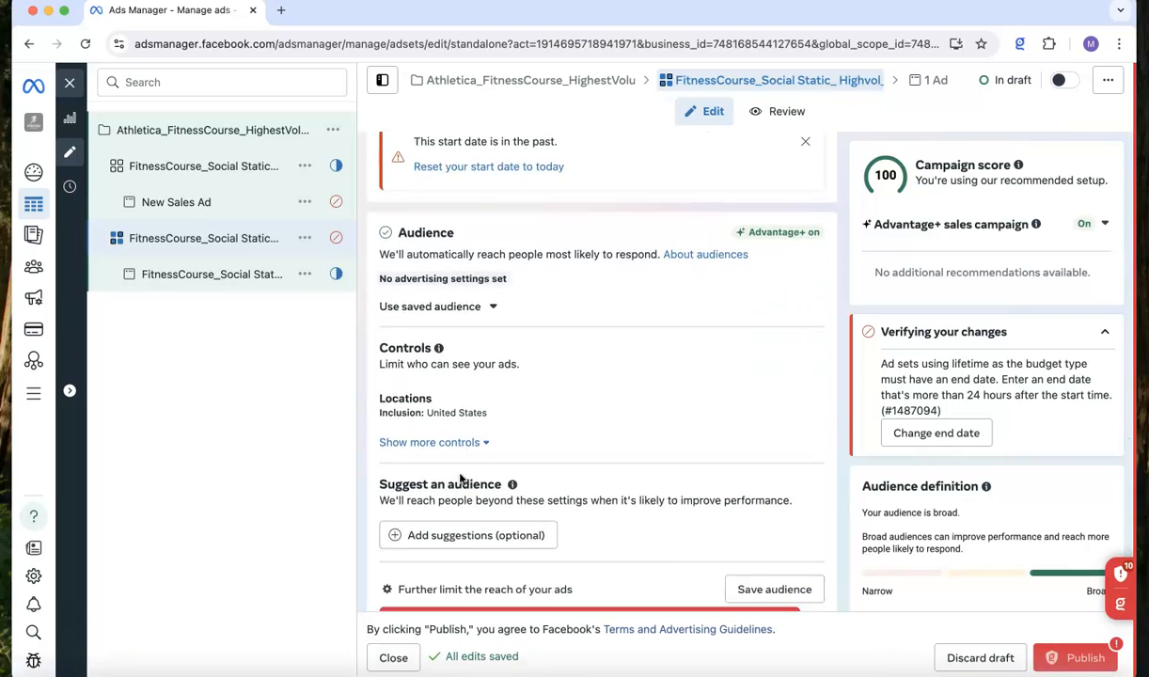
{"action": "scroll", "coordinate": [460, 477], "scroll_direction": "down", "scroll_amount": 1}
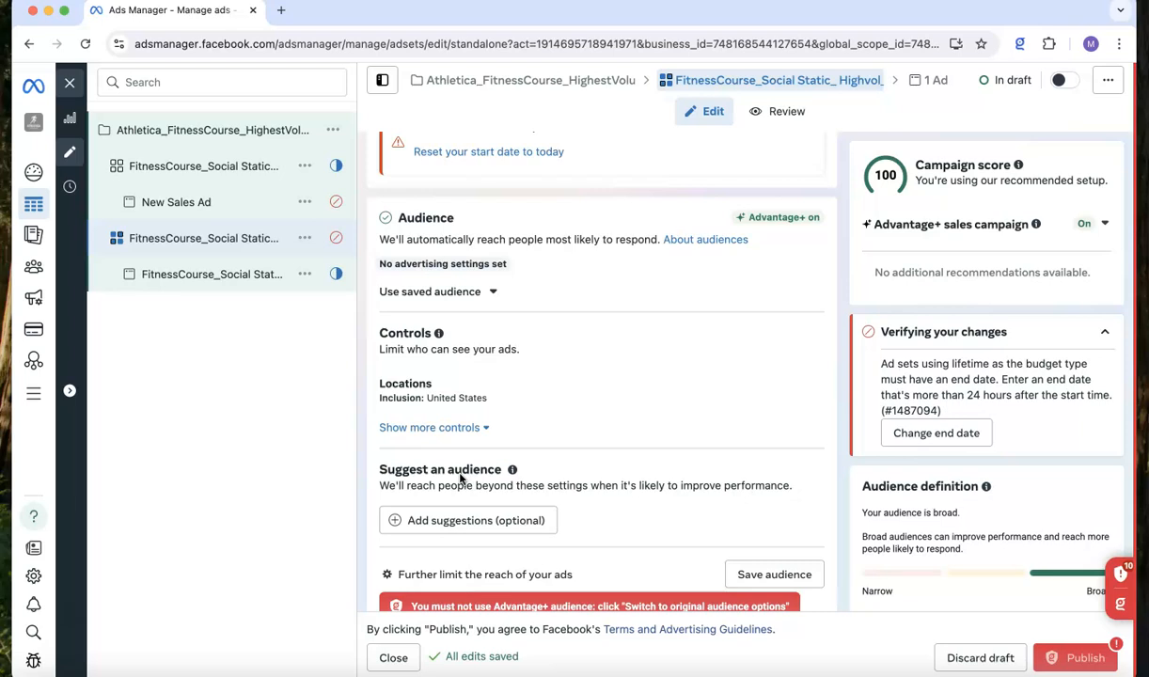
- Show the optional audience suggestions and open the detailed targeting settings
{"action": "left_click", "coordinate": [451, 522]}
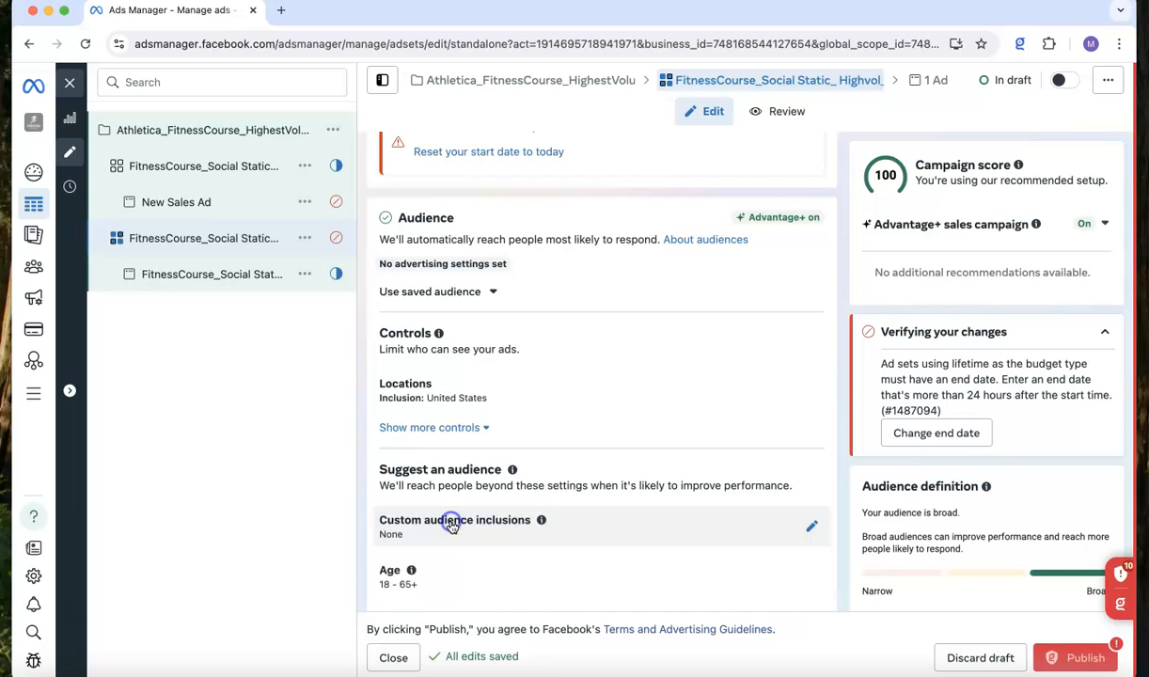
{"action": "scroll", "coordinate": [529, 441], "scroll_direction": "down", "scroll_amount": 5}
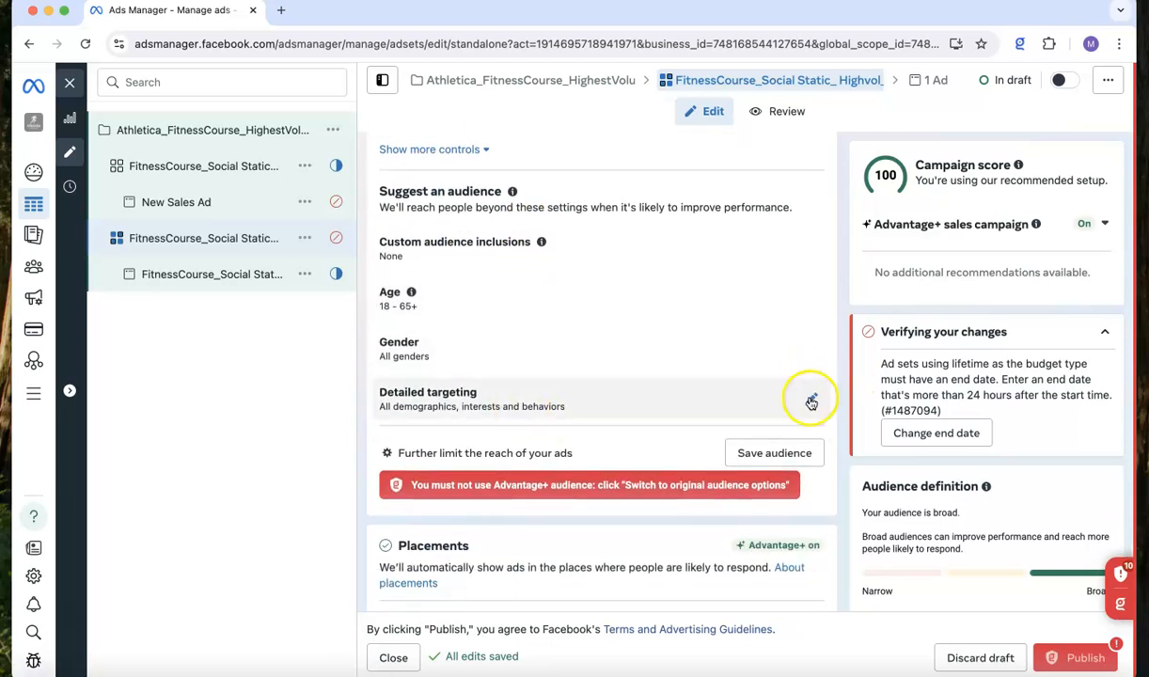
{"action": "left_click", "coordinate": [811, 400]}
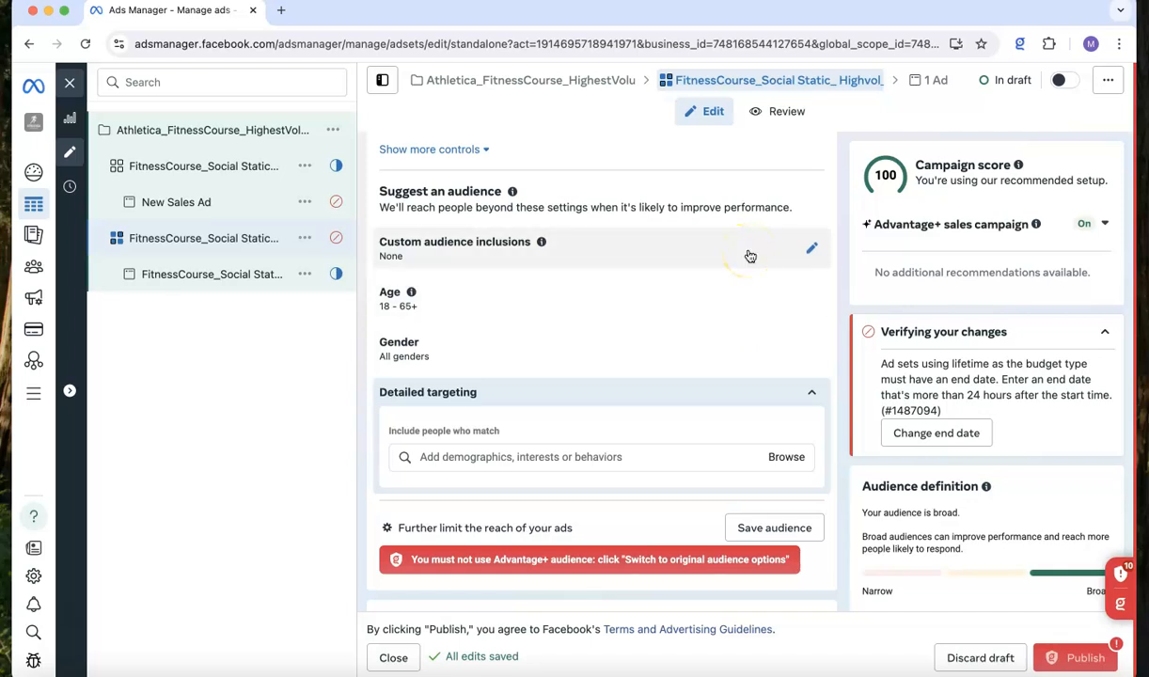
{"action": "scroll", "coordinate": [742, 242], "scroll_direction": "up", "scroll_amount": 5}
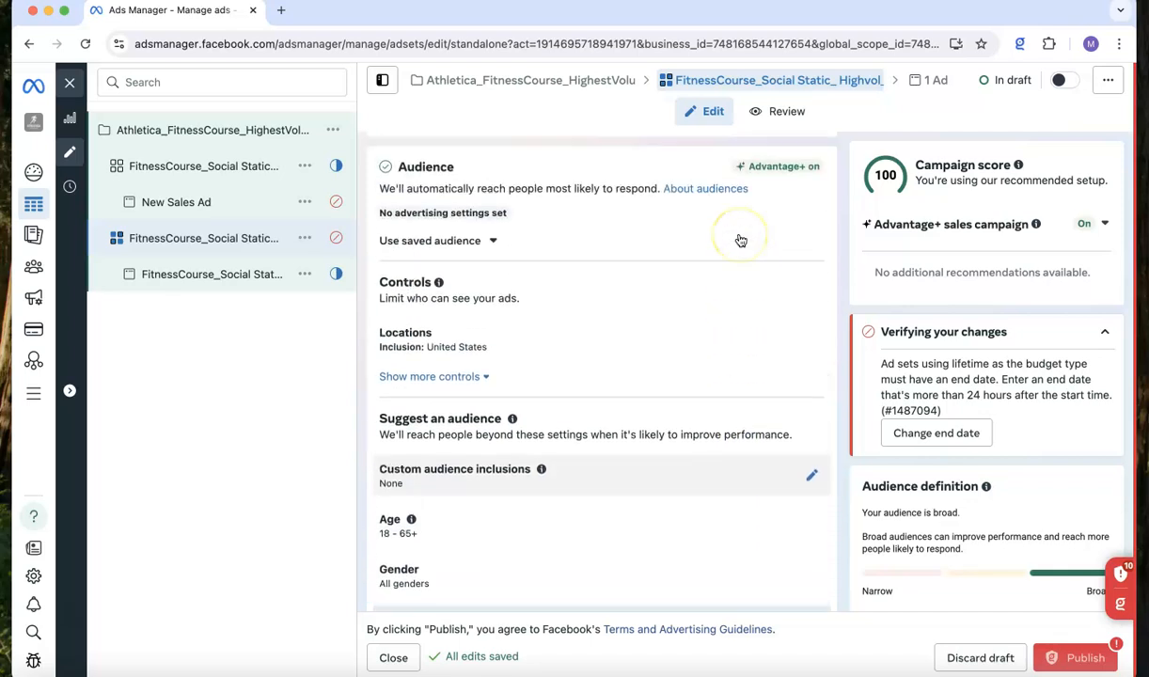
{"action": "scroll", "coordinate": [740, 241], "scroll_direction": "down", "scroll_amount": 3}
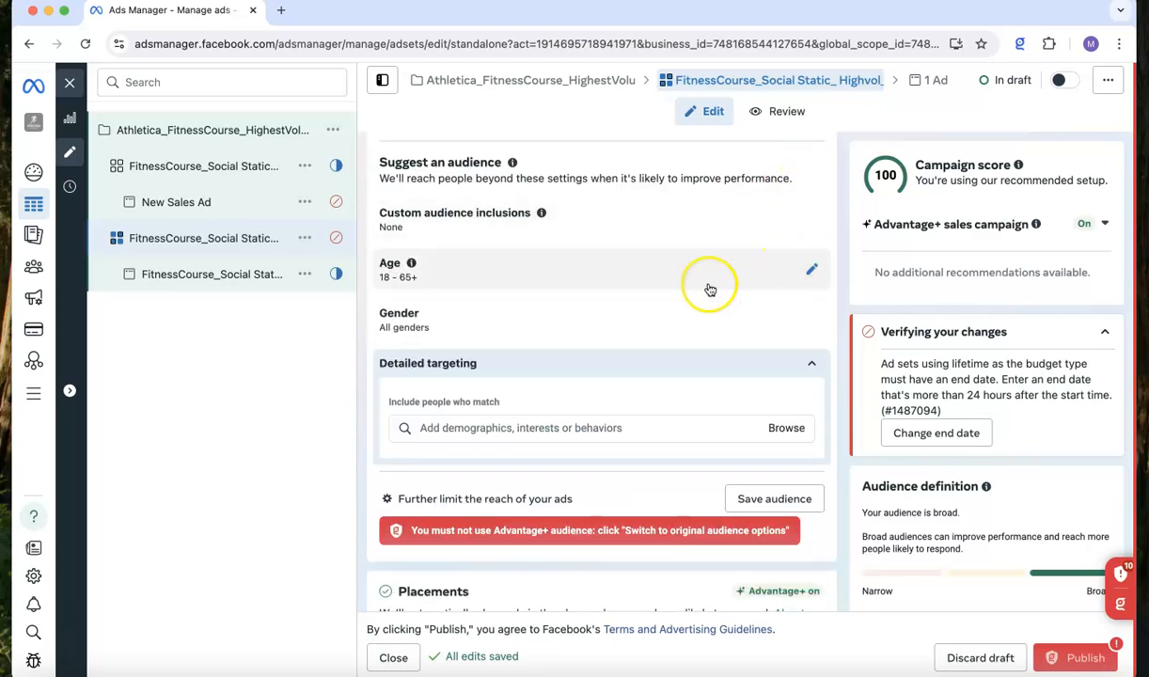
- Set the suggested audience's maximum age to 35
{"action": "left_click", "coordinate": [811, 269]}
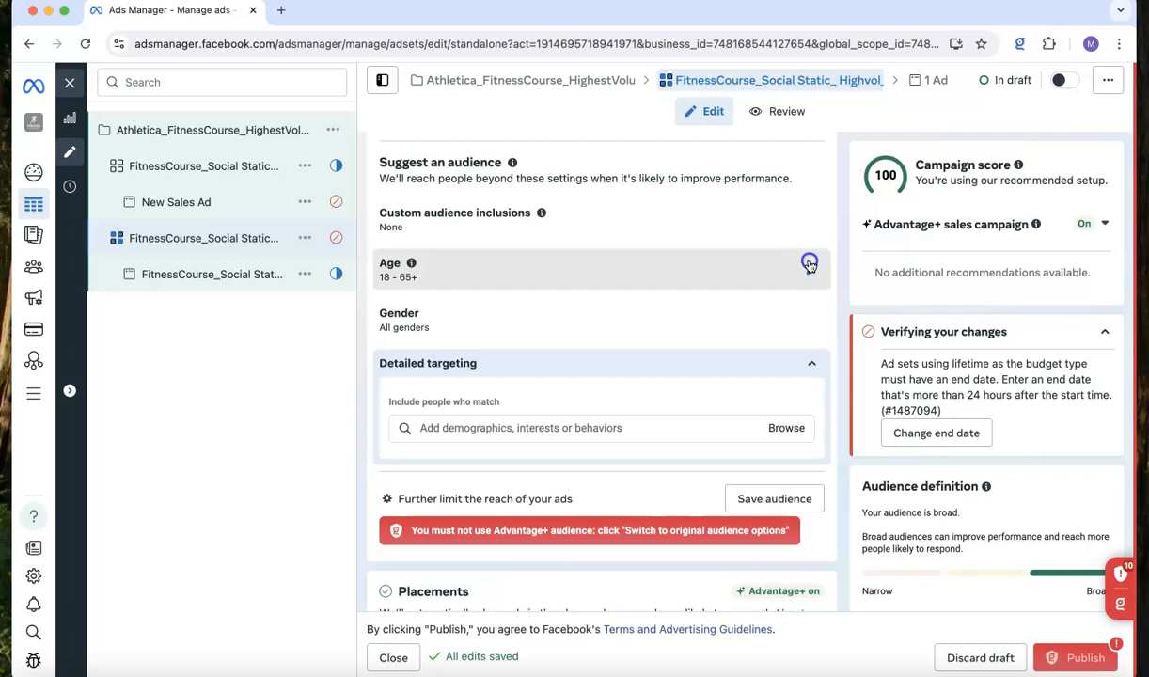
{"action": "left_click", "coordinate": [519, 301]}
{"action": "scroll", "coordinate": [503, 359], "scroll_direction": "up", "scroll_amount": 3}
{"action": "scroll", "coordinate": [497, 369], "scroll_direction": "up", "scroll_amount": 6}
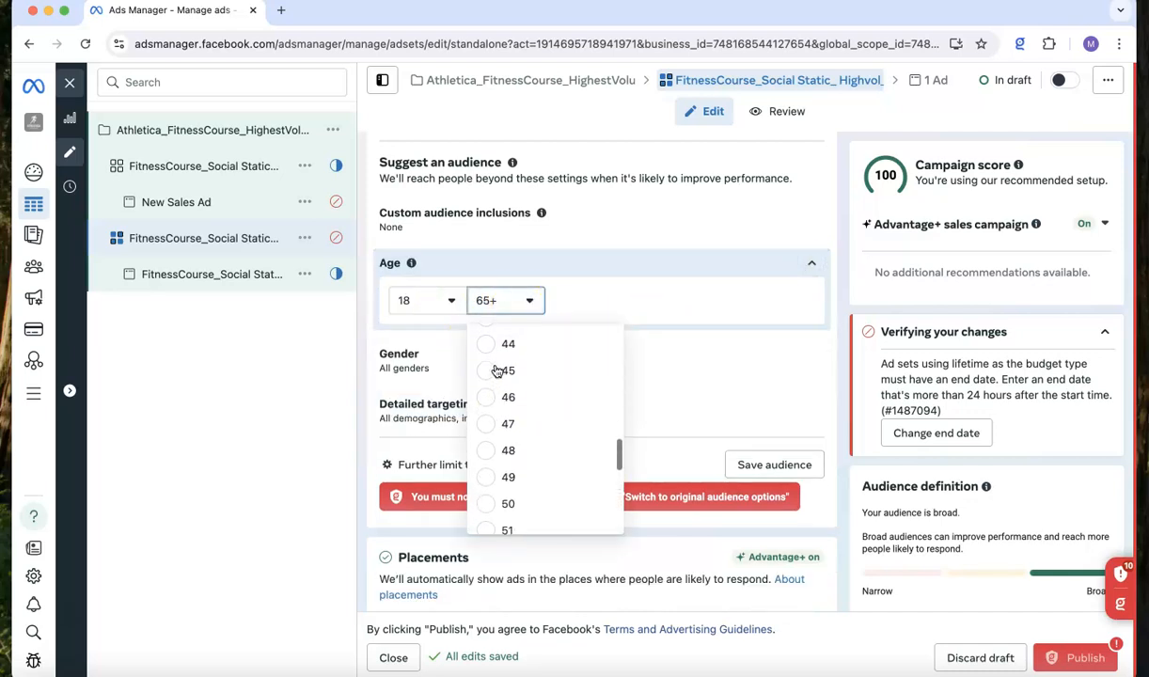
{"action": "scroll", "coordinate": [497, 372], "scroll_direction": "up", "scroll_amount": 2}
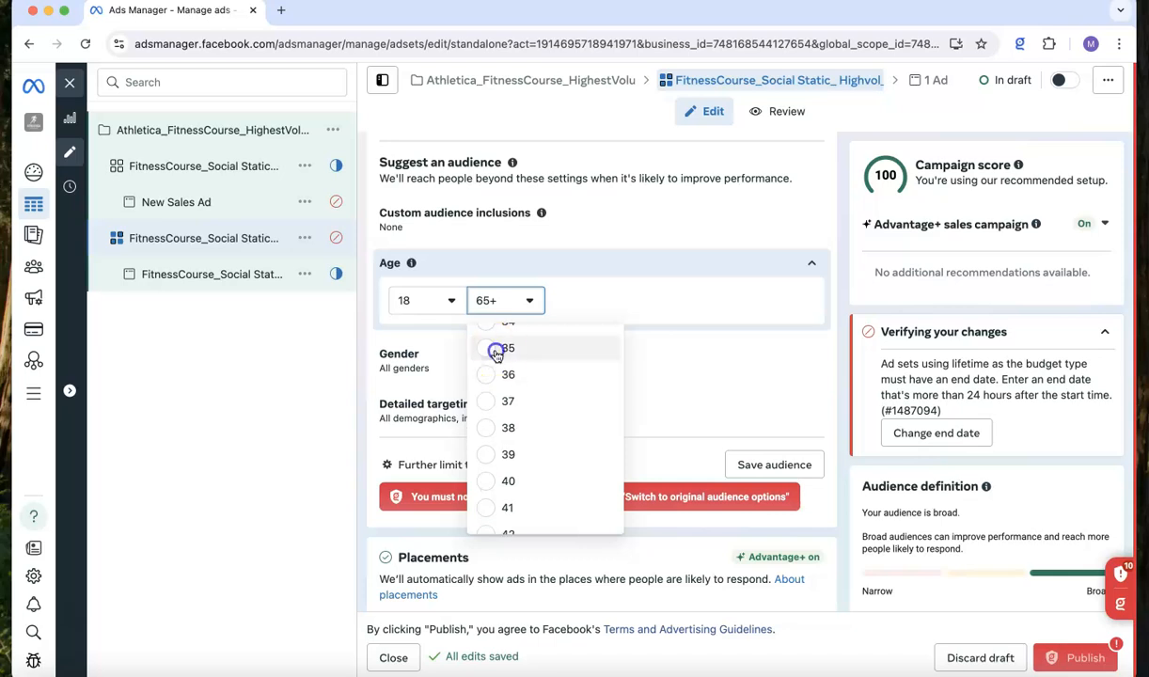
{"action": "left_click", "coordinate": [495, 348]}
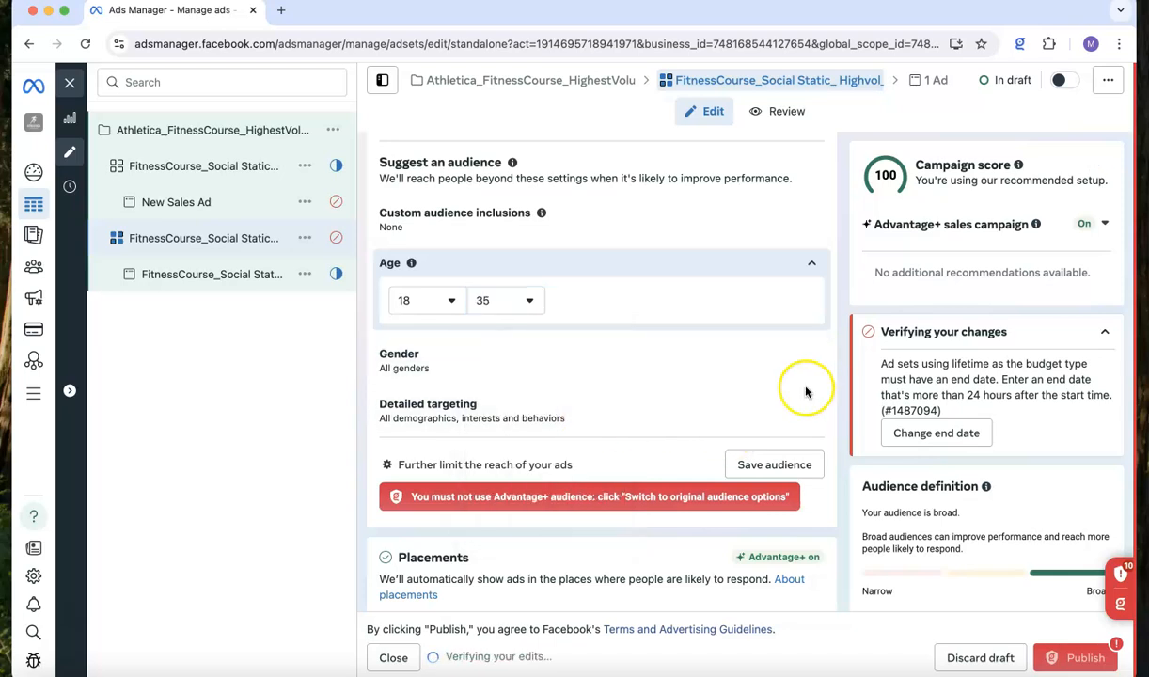
- Add the Fitness and wellness interests Physical exercise (fitness) and Physical fitness (fitness) to the detailed targeting
{"action": "left_click", "coordinate": [806, 406]}
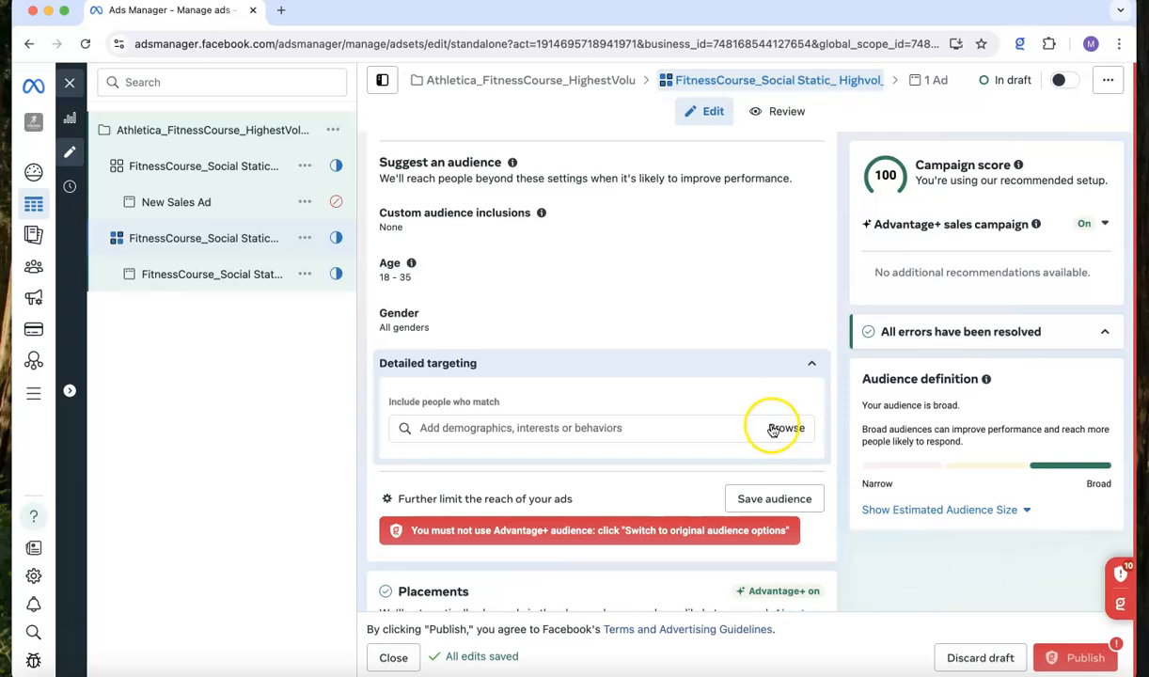
{"action": "left_click", "coordinate": [762, 428]}
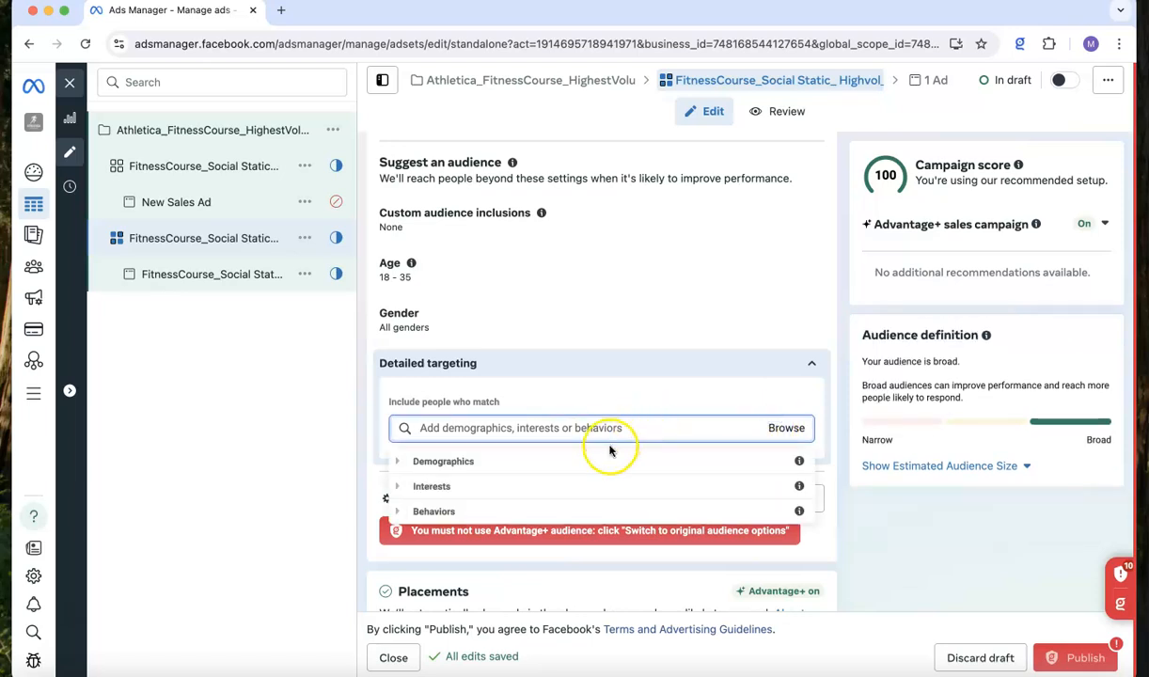
{"action": "left_click", "coordinate": [542, 498]}
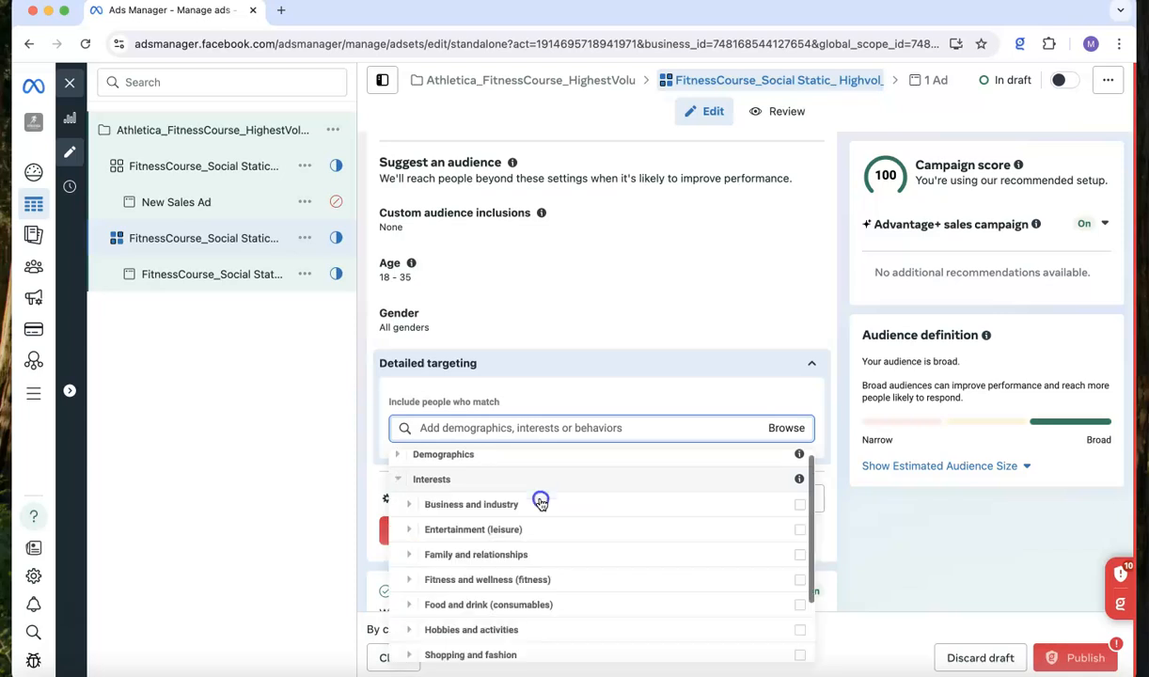
{"action": "left_click", "coordinate": [550, 561]}
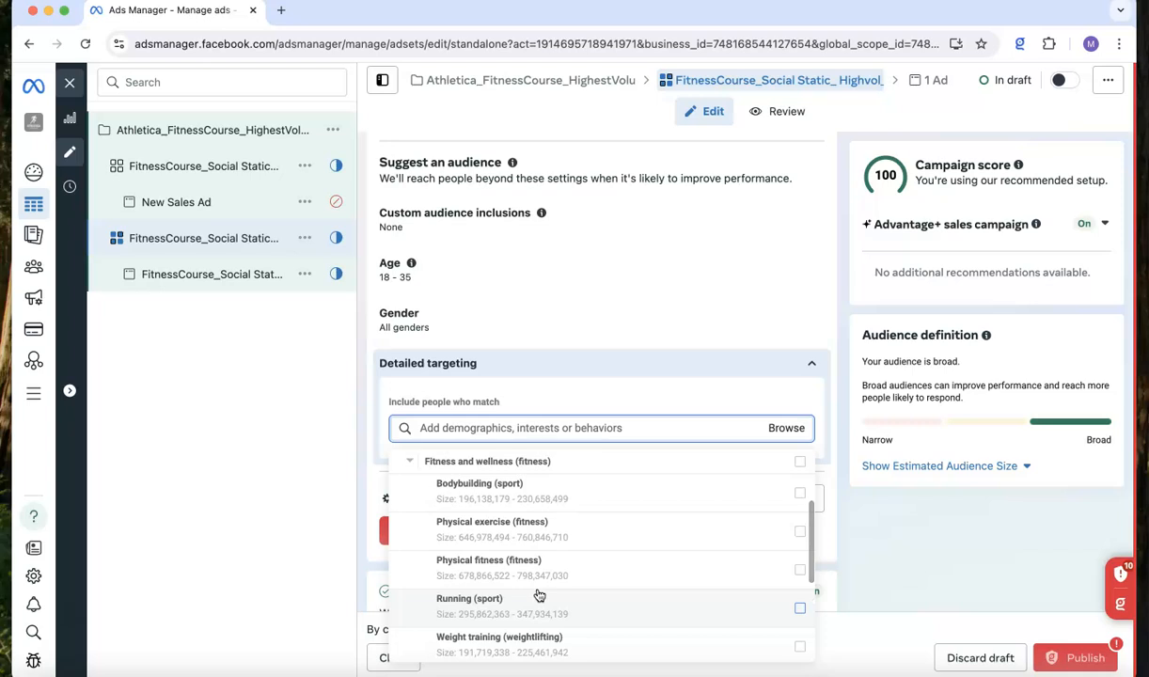
{"action": "left_click", "coordinate": [504, 534]}
{"action": "scroll", "coordinate": [700, 564], "scroll_direction": "down", "scroll_amount": 1}
{"action": "left_click", "coordinate": [800, 594]}
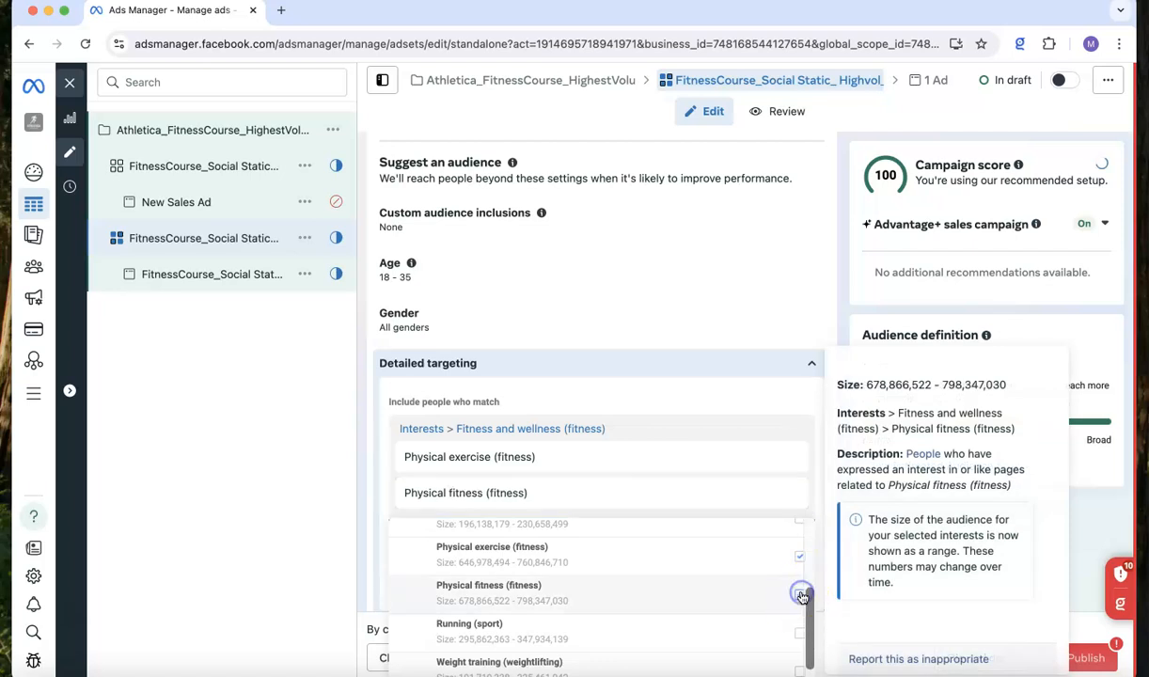
- Look through the remaining interest categories, including Business and industry, for further targeting options
{"action": "scroll", "coordinate": [800, 598], "scroll_direction": "down", "scroll_amount": 1}
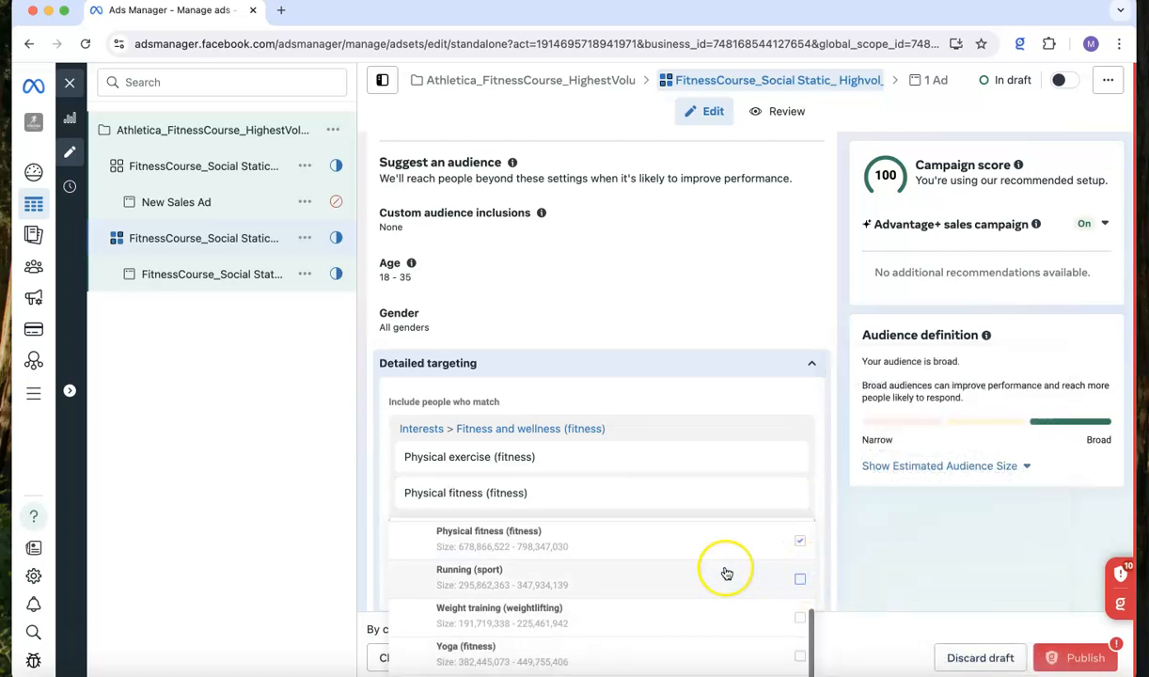
{"action": "scroll", "coordinate": [719, 573], "scroll_direction": "up", "scroll_amount": 5}
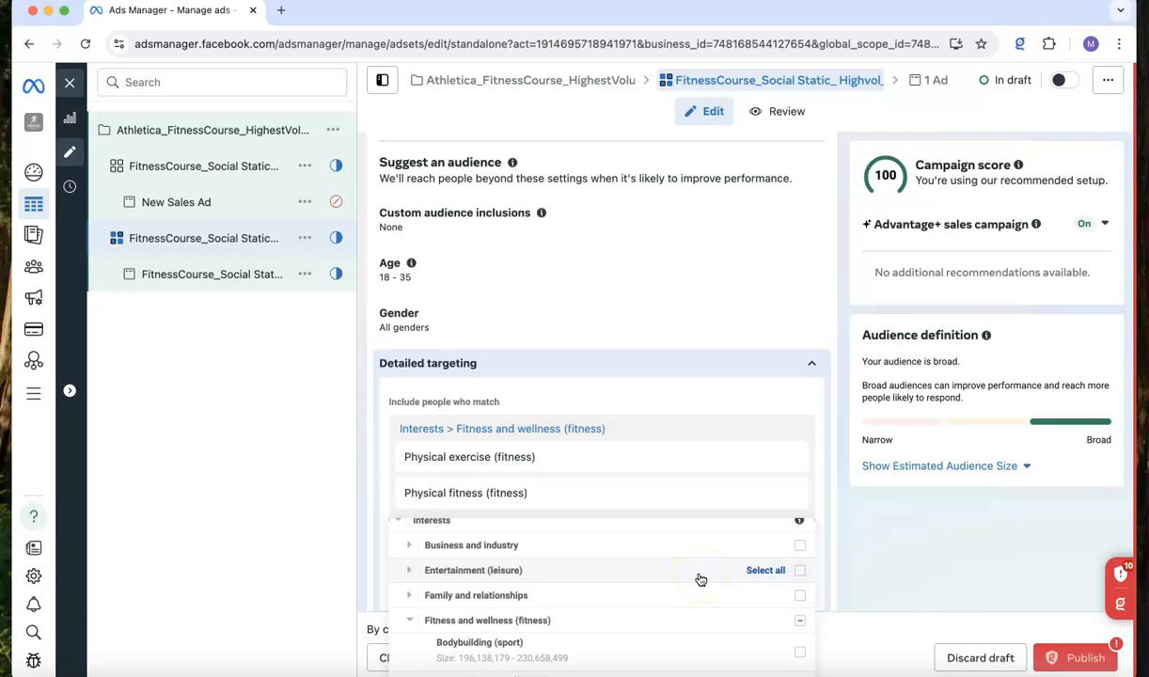
{"action": "scroll", "coordinate": [434, 531], "scroll_direction": "up", "scroll_amount": 1}
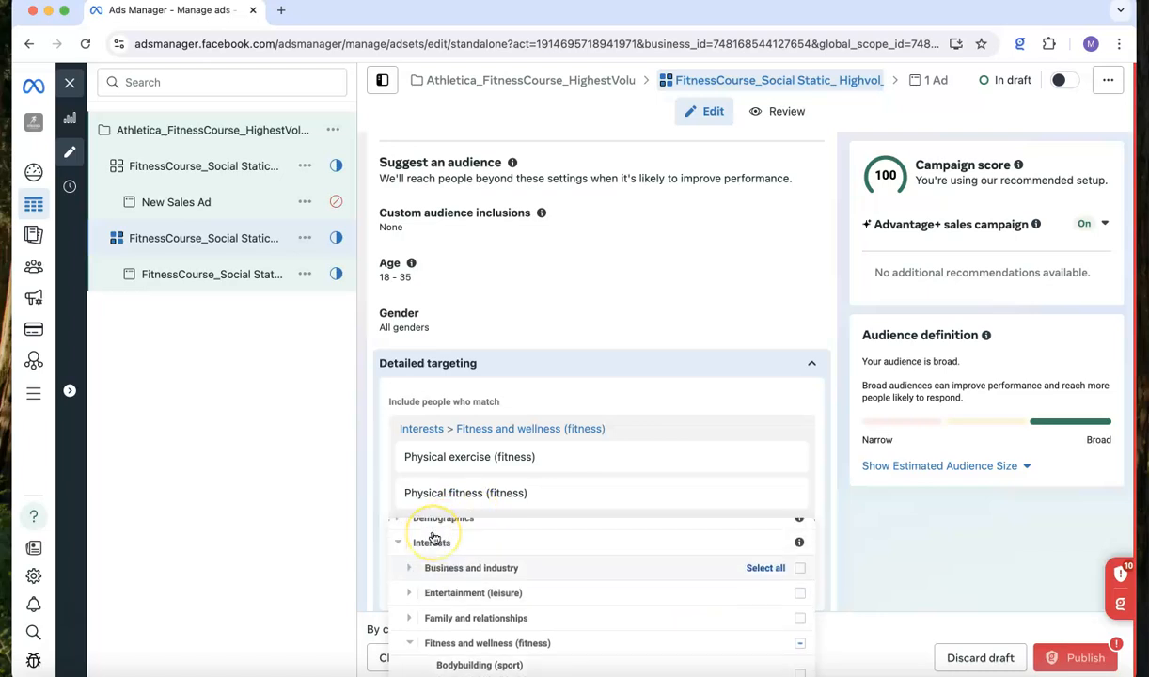
{"action": "left_click", "coordinate": [401, 545]}
{"action": "left_click", "coordinate": [401, 554]}
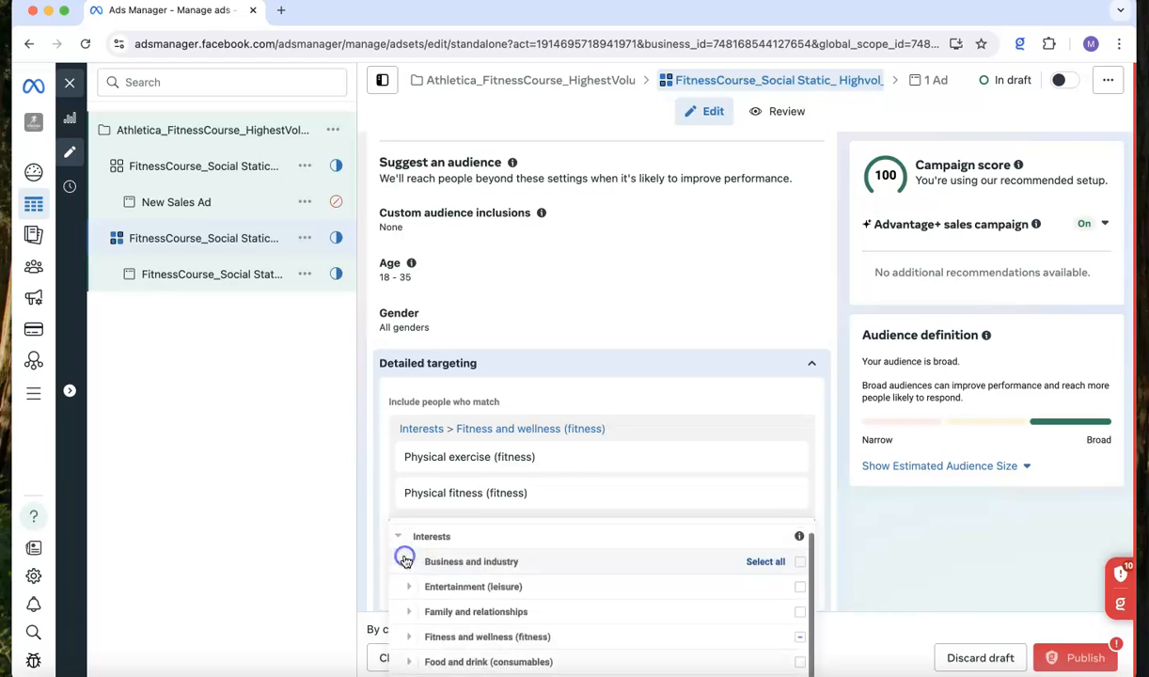
{"action": "scroll", "coordinate": [426, 603], "scroll_direction": "down", "scroll_amount": 2}
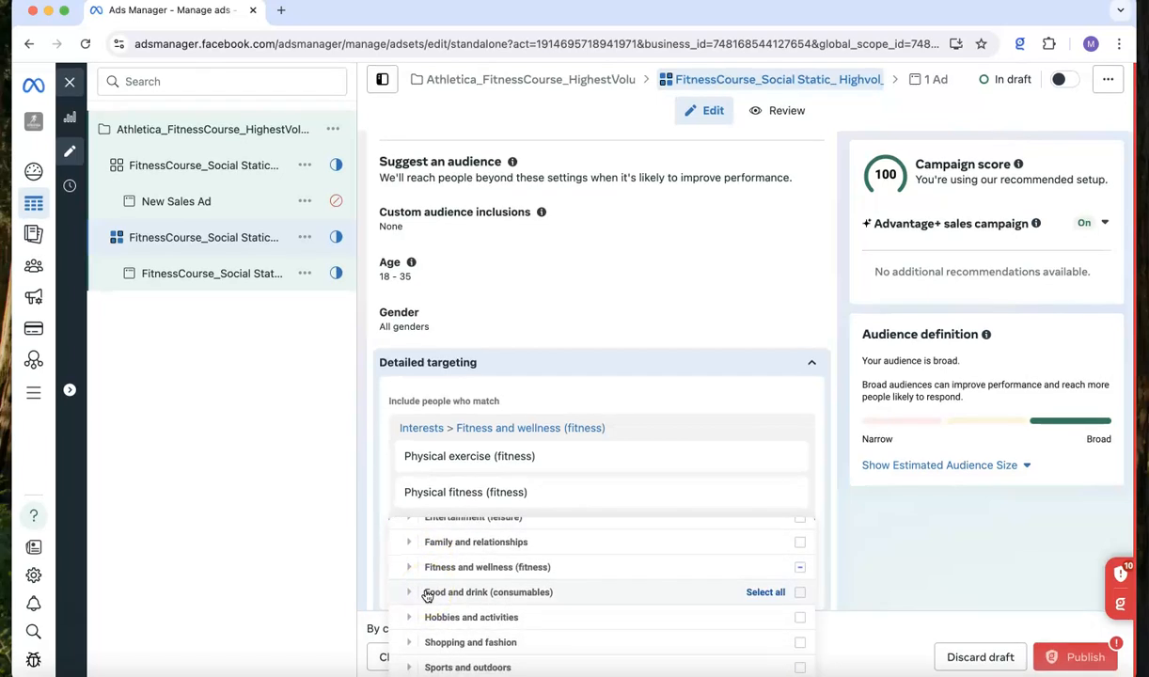
{"action": "scroll", "coordinate": [476, 486], "scroll_direction": "down", "scroll_amount": 2}
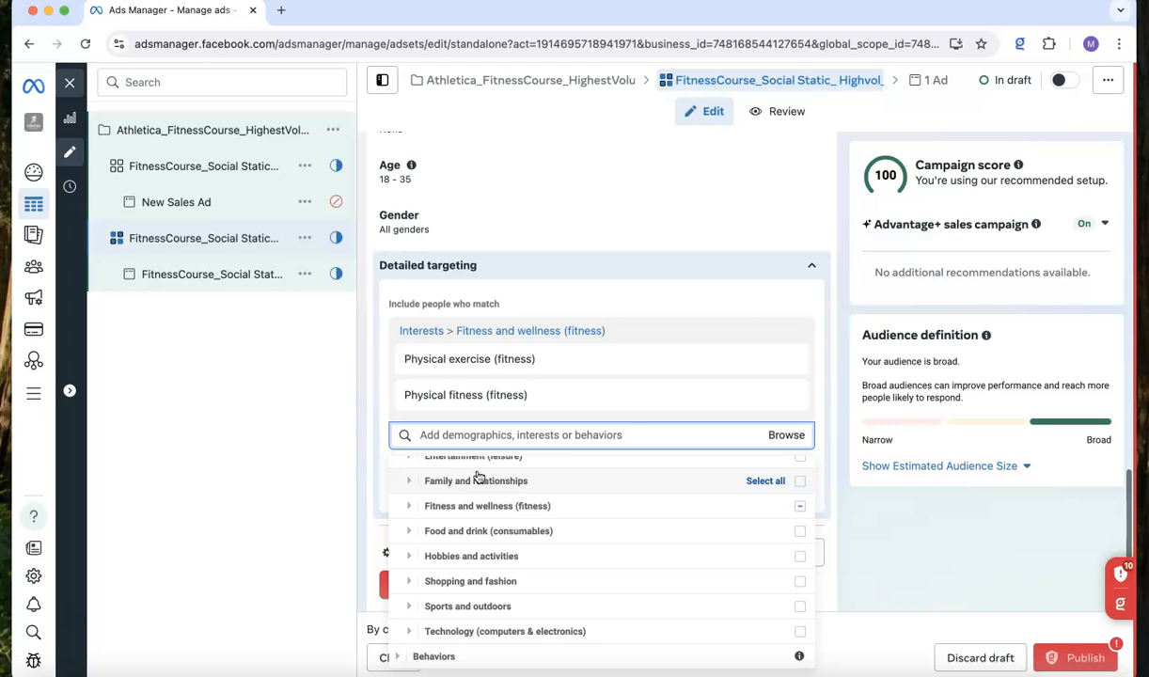
{"action": "left_click", "coordinate": [477, 437]}
{"action": "type", "text": "o"}
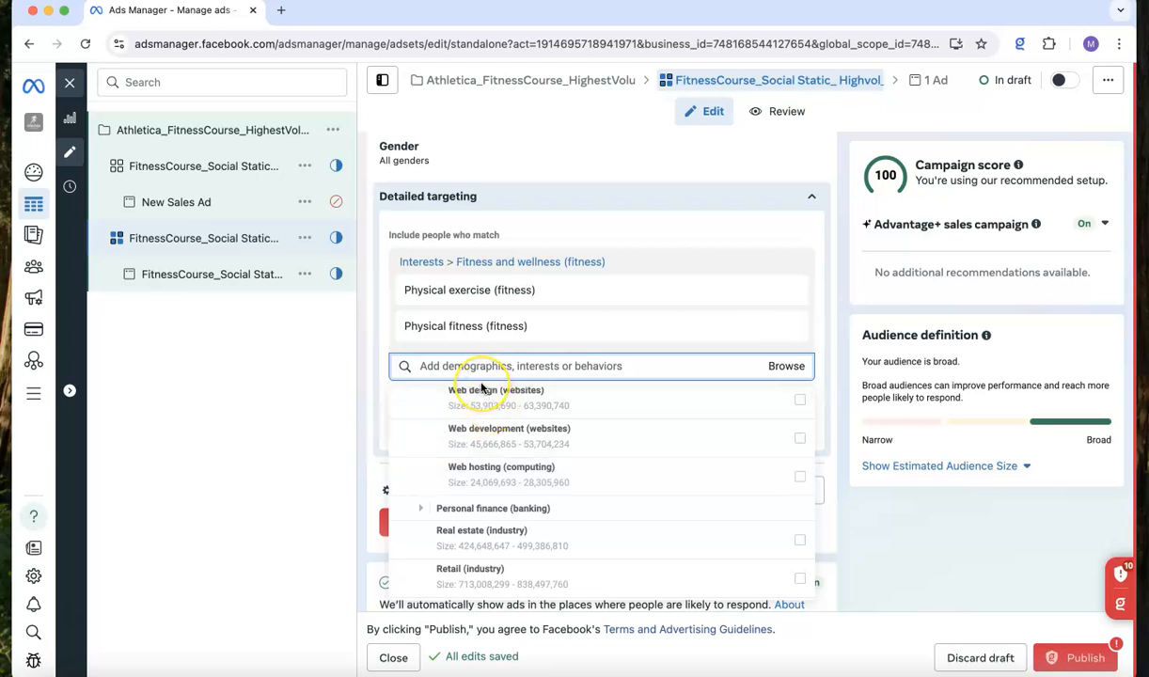
- Search the detailed targeting options for "personal development"
{"action": "left_click", "coordinate": [458, 366]}
{"action": "type", "text": "personal develop"}
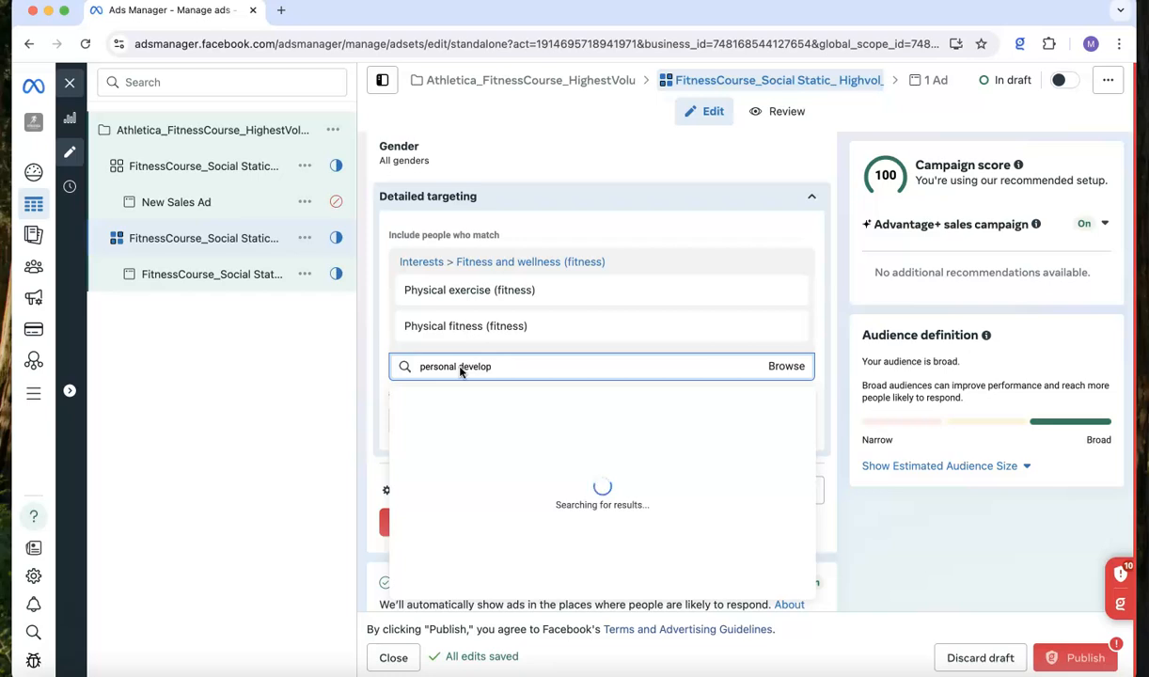
{"action": "type", "text": "t"}
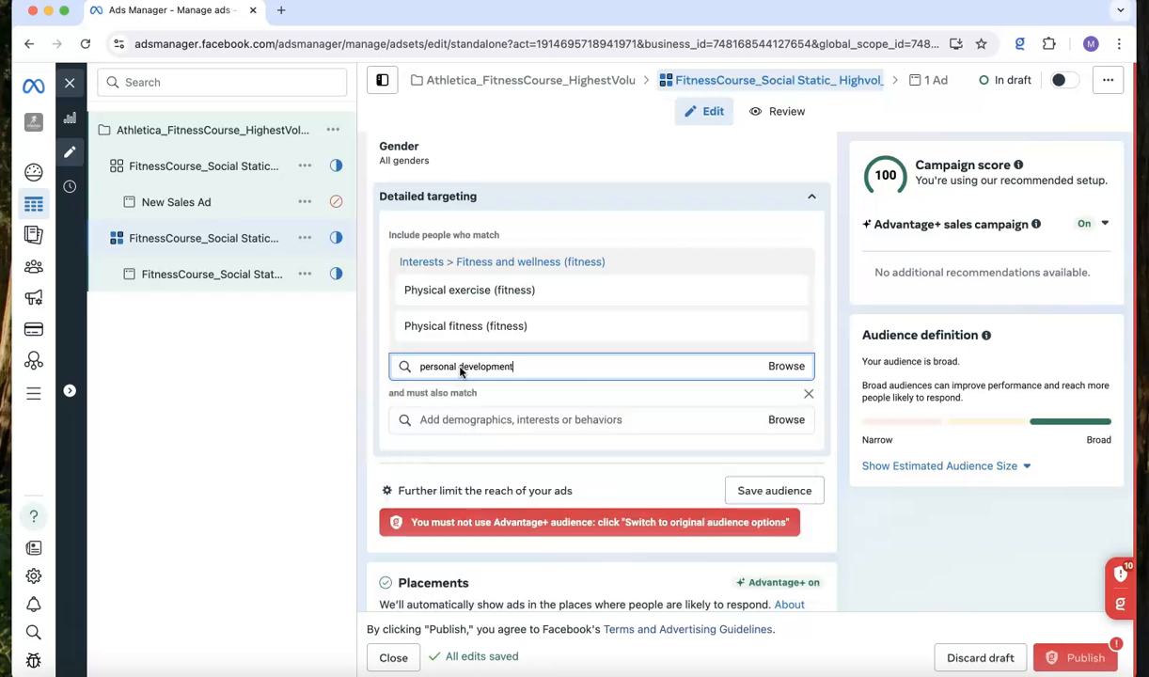
- Review the suggested demographics, interests and behaviors, ordered by relevance, for further targeting options
{"action": "left_click", "coordinate": [453, 367]}
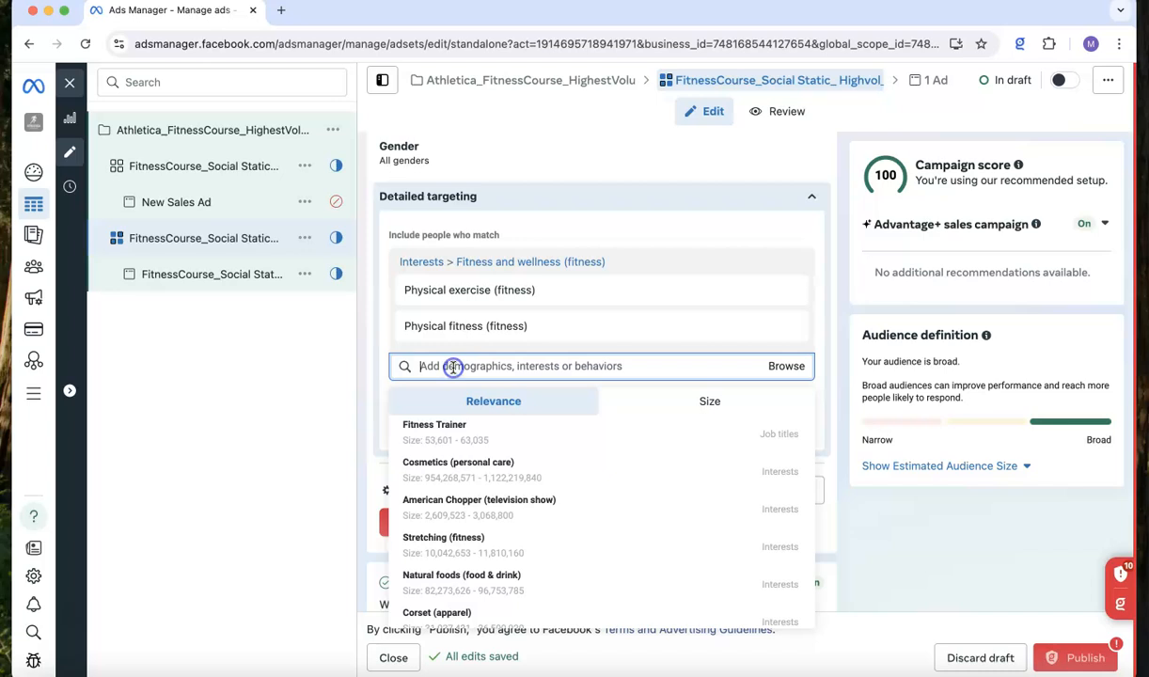
{"action": "left_click", "coordinate": [459, 429]}
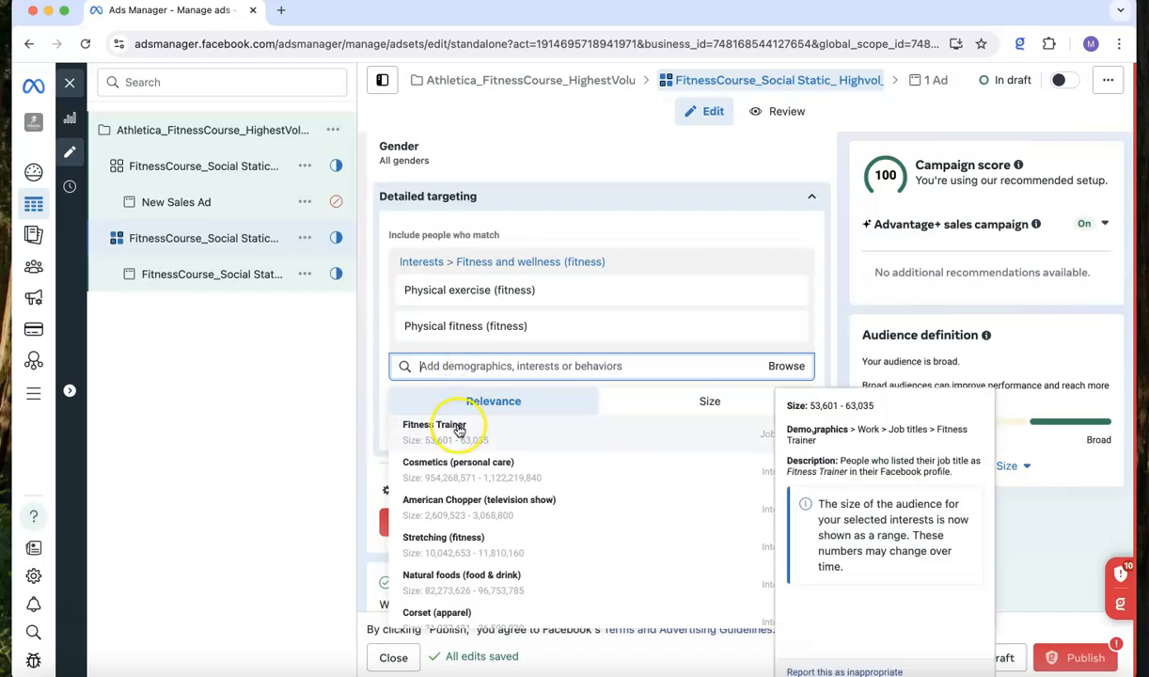
{"action": "scroll", "coordinate": [479, 549], "scroll_direction": "down", "scroll_amount": 1}
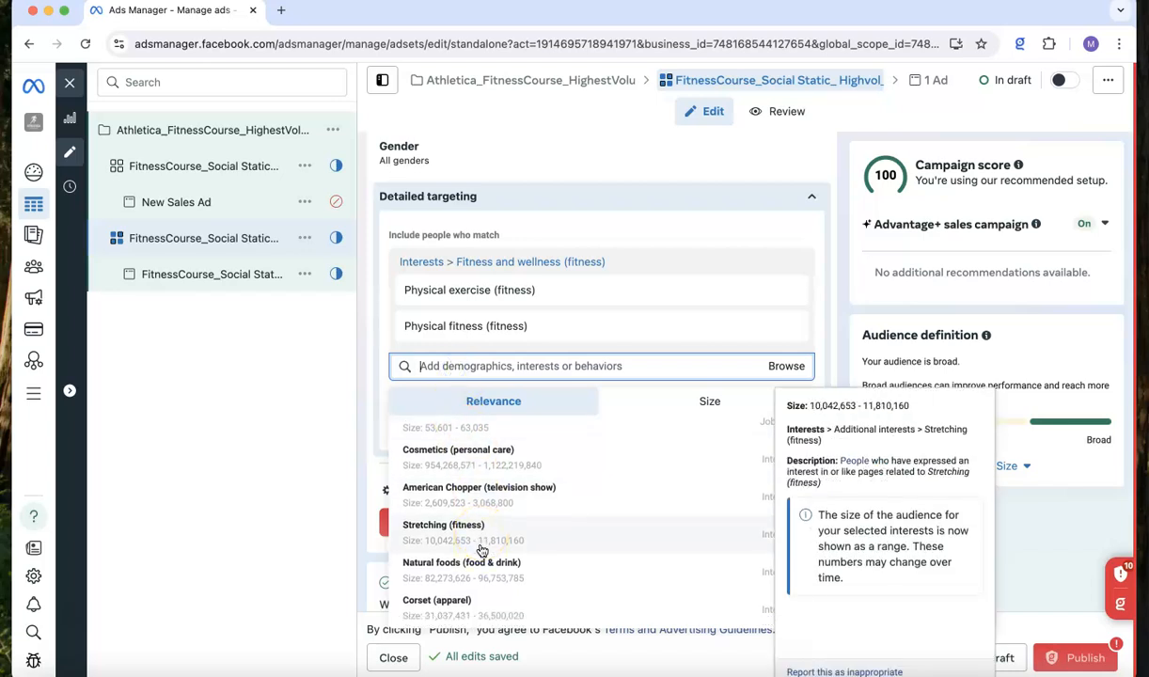
{"action": "scroll", "coordinate": [481, 549], "scroll_direction": "up", "scroll_amount": 5}
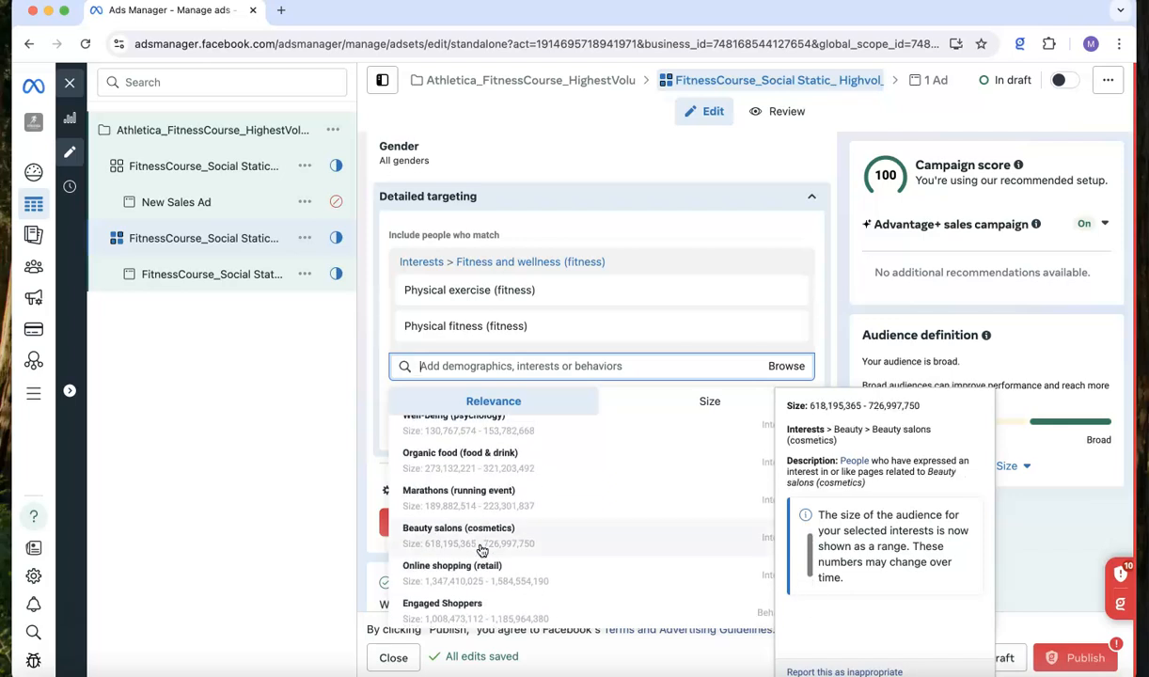
{"action": "scroll", "coordinate": [481, 550], "scroll_direction": "up", "scroll_amount": 5}
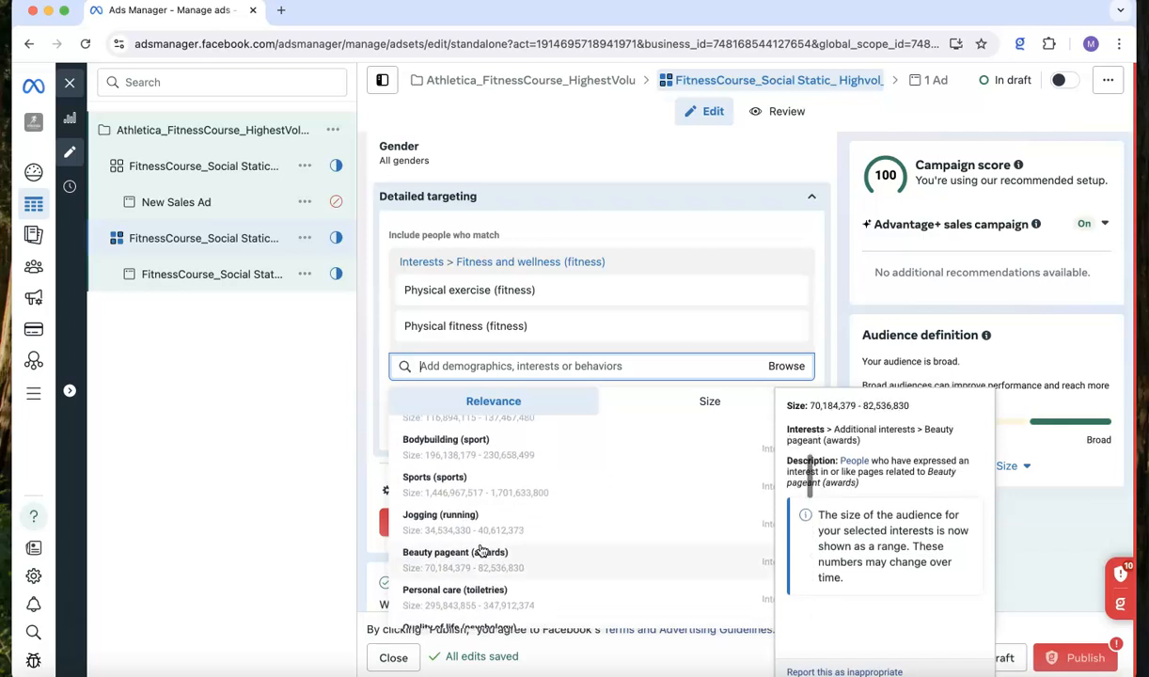
{"action": "scroll", "coordinate": [481, 550], "scroll_direction": "up", "scroll_amount": 3}
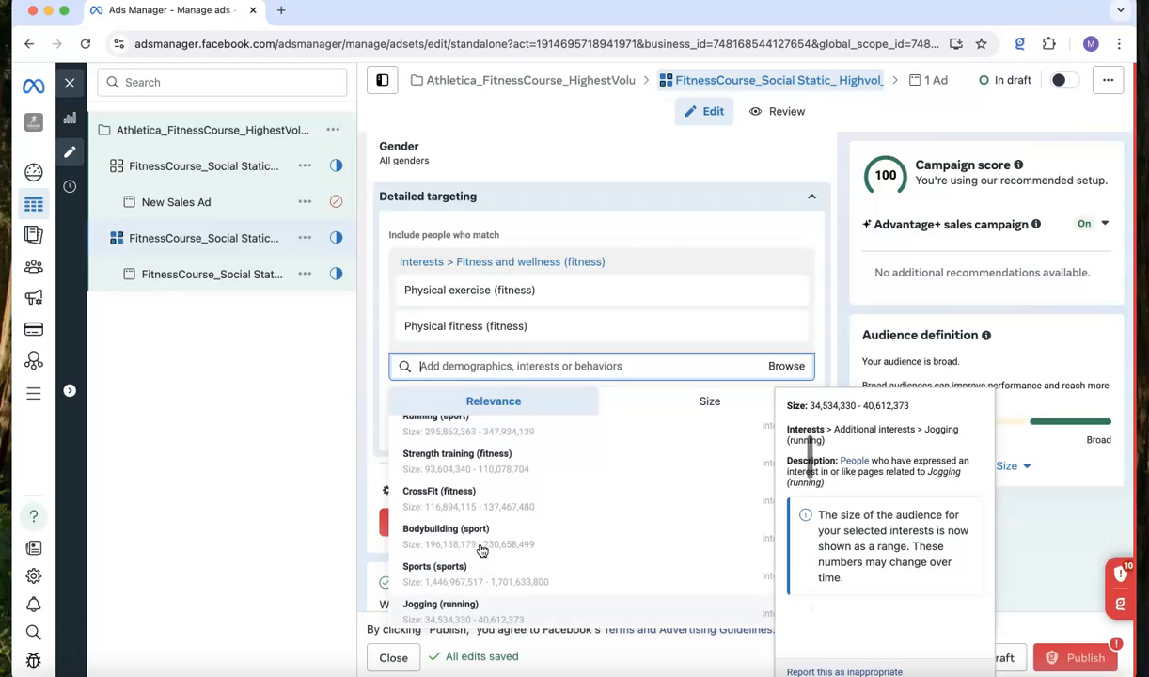
{"action": "scroll", "coordinate": [481, 550], "scroll_direction": "up", "scroll_amount": 1}
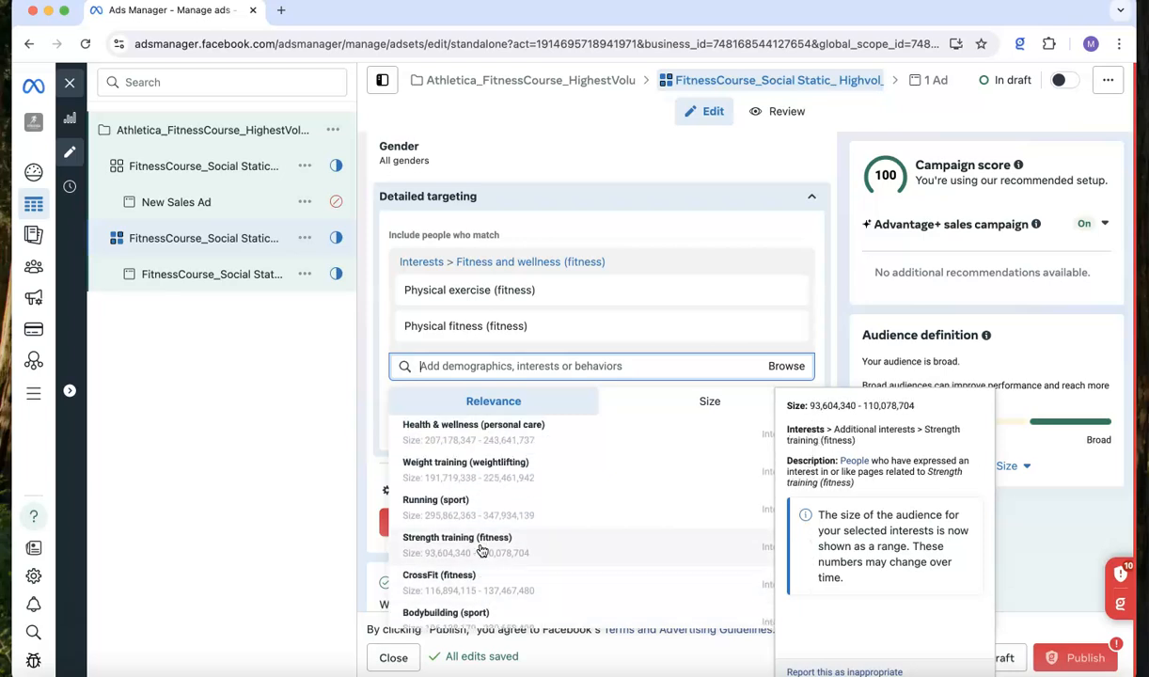
{"action": "scroll", "coordinate": [481, 550], "scroll_direction": "down", "scroll_amount": 10}
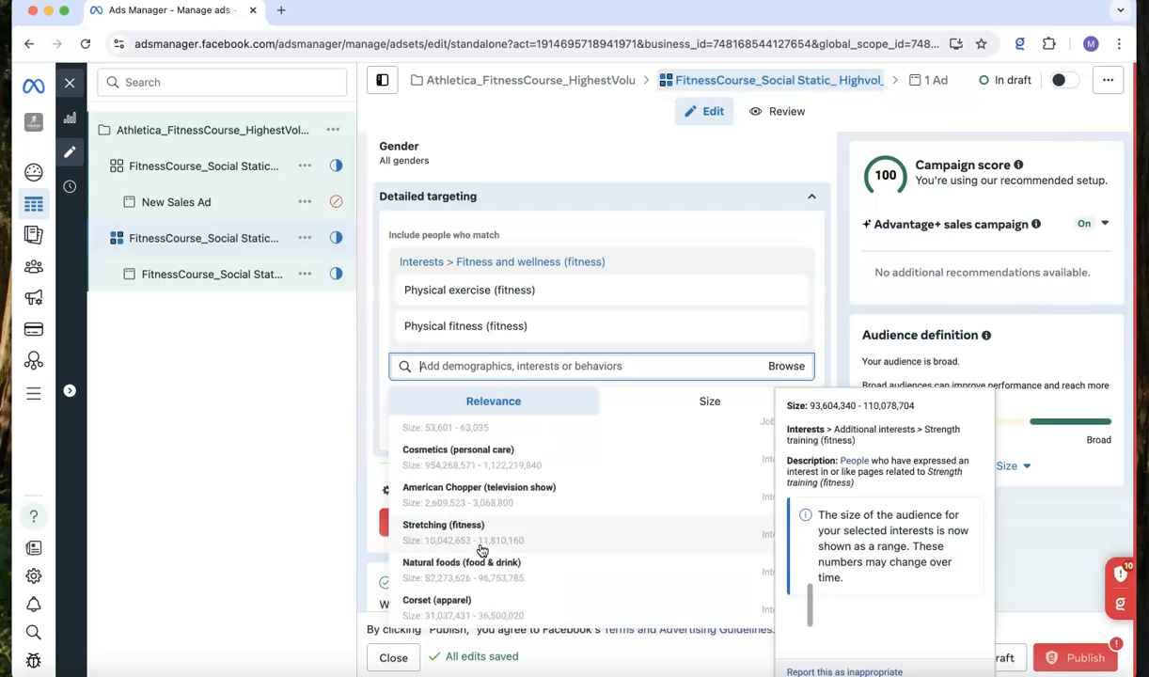
{"action": "scroll", "coordinate": [453, 458], "scroll_direction": "up", "scroll_amount": 1}
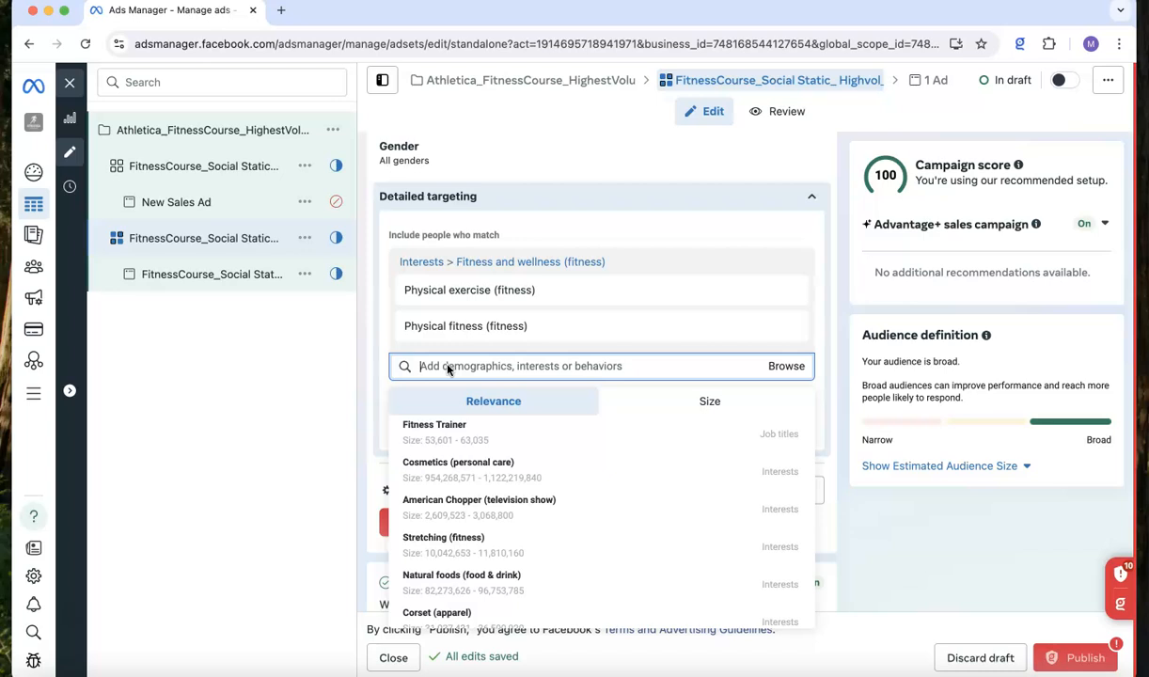
- Open the Behaviors category and search the detailed targeting options for "Engaged shoppers"
{"action": "left_click", "coordinate": [787, 374]}
{"action": "left_click", "coordinate": [400, 446]}
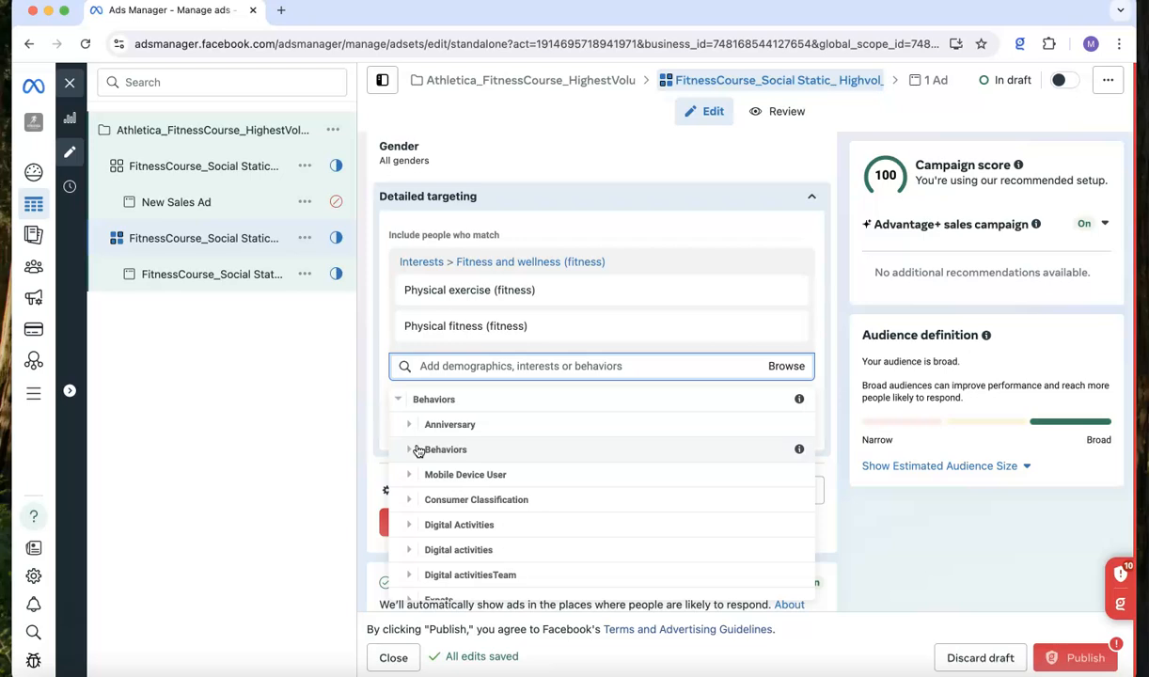
{"action": "left_click", "coordinate": [437, 366]}
{"action": "type", "text": "Engaged shoppers"}
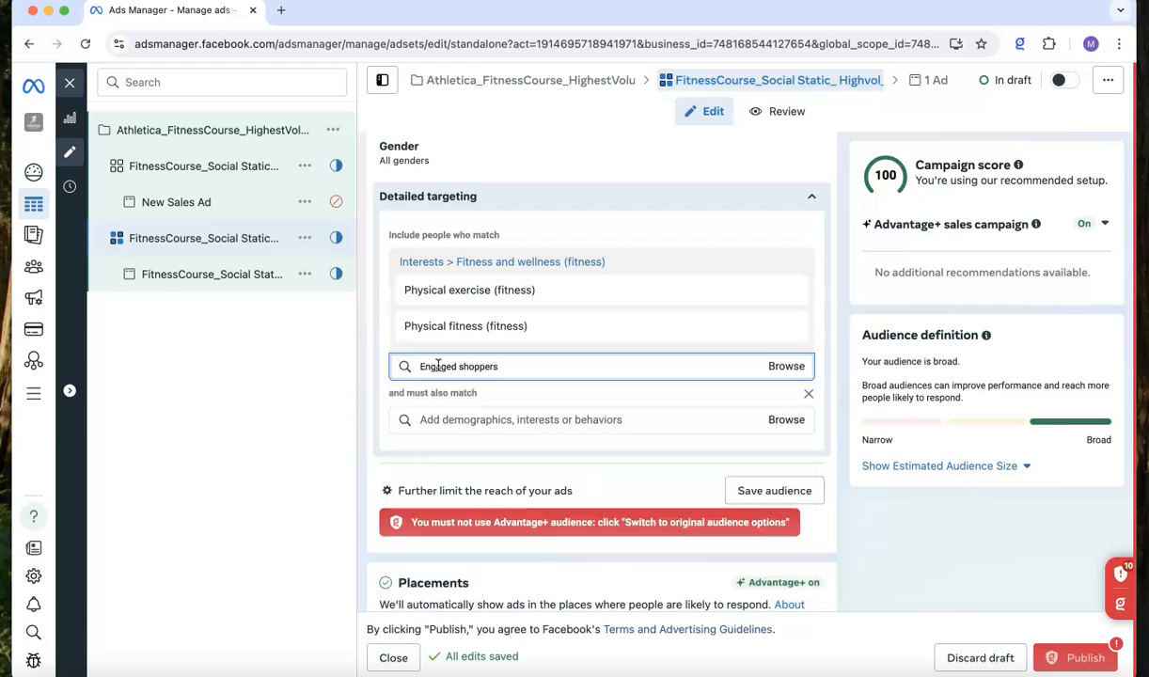
{"action": "left_click", "coordinate": [448, 366]}
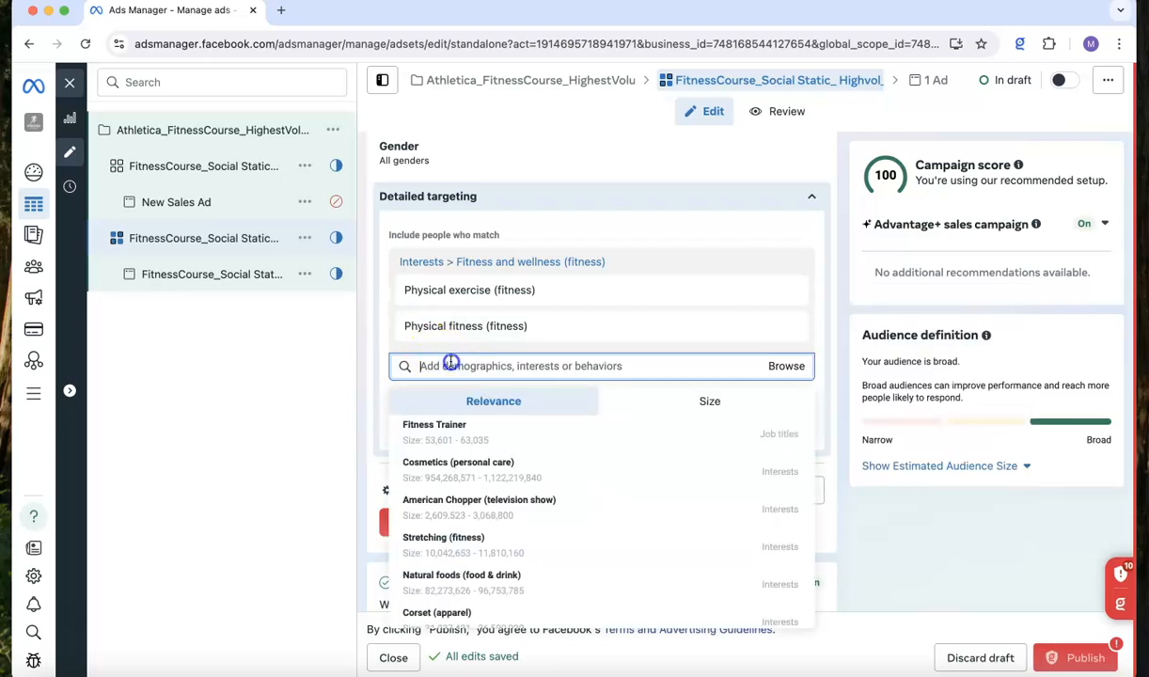
- Add Engaged Shoppers from the Purchase behavior category under Behaviors to the detailed targeting
{"action": "left_click", "coordinate": [775, 367]}
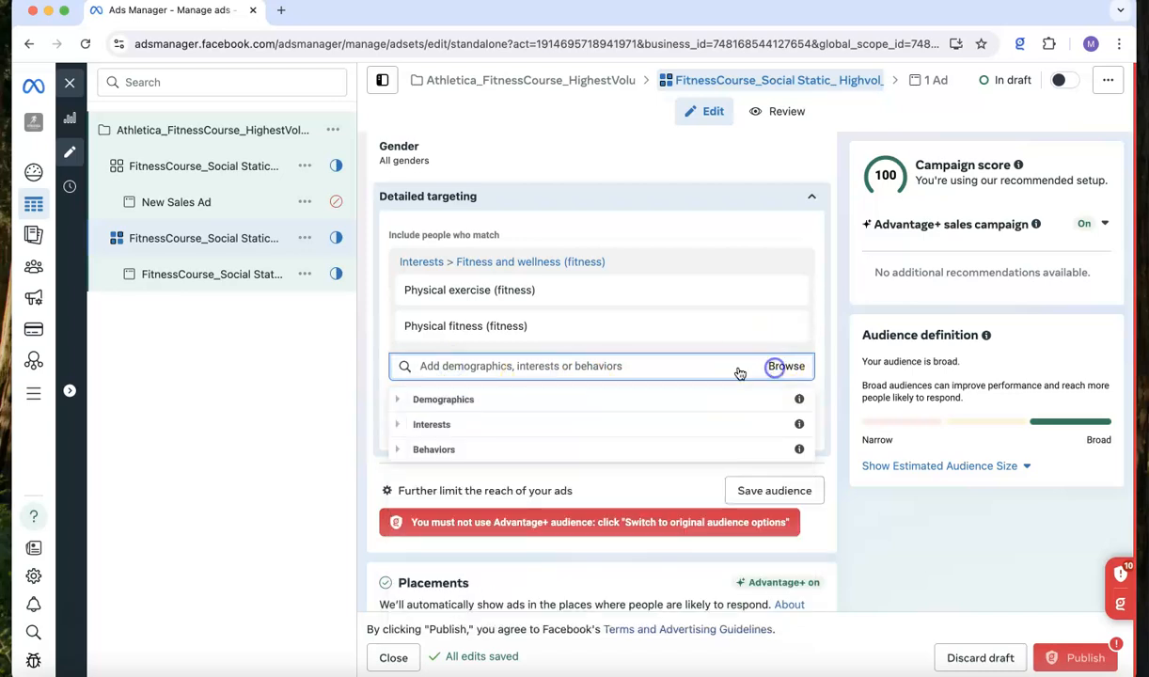
{"action": "left_click", "coordinate": [398, 449]}
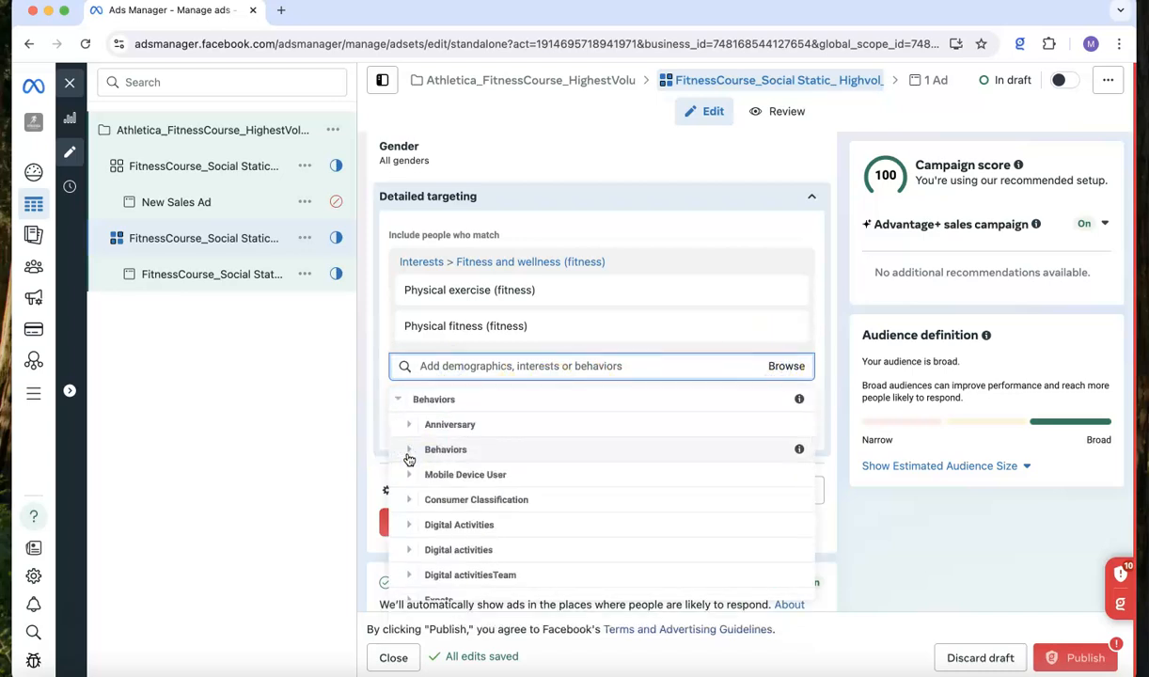
{"action": "left_click", "coordinate": [408, 449]}
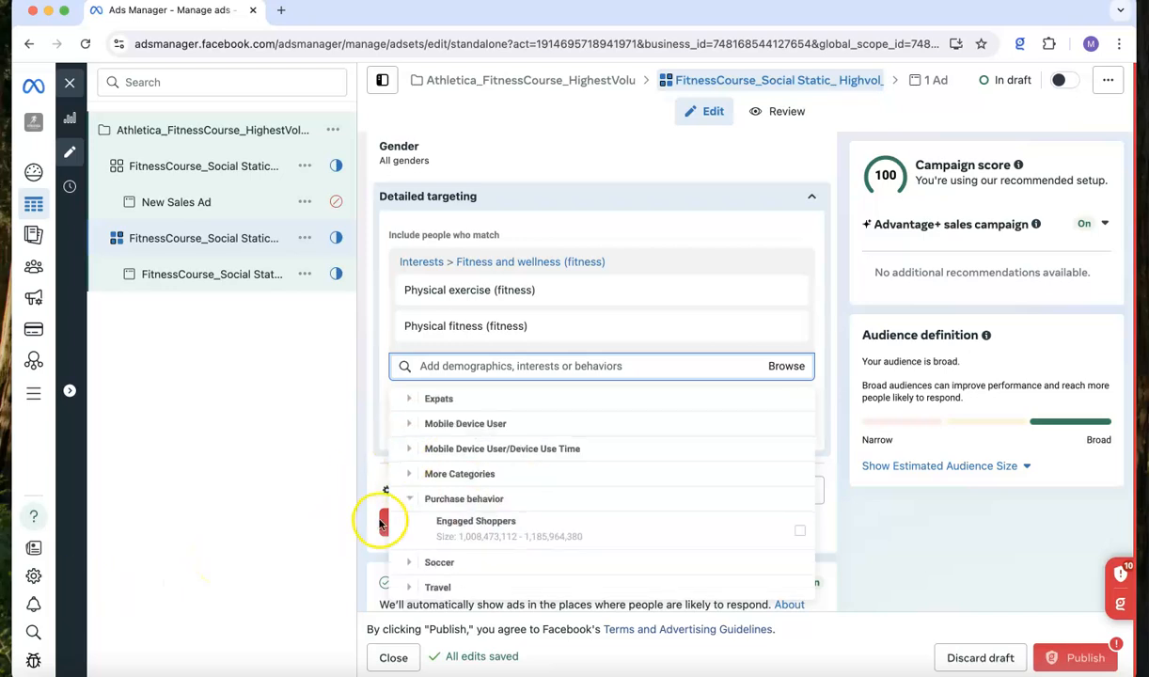
{"action": "left_click", "coordinate": [451, 523]}
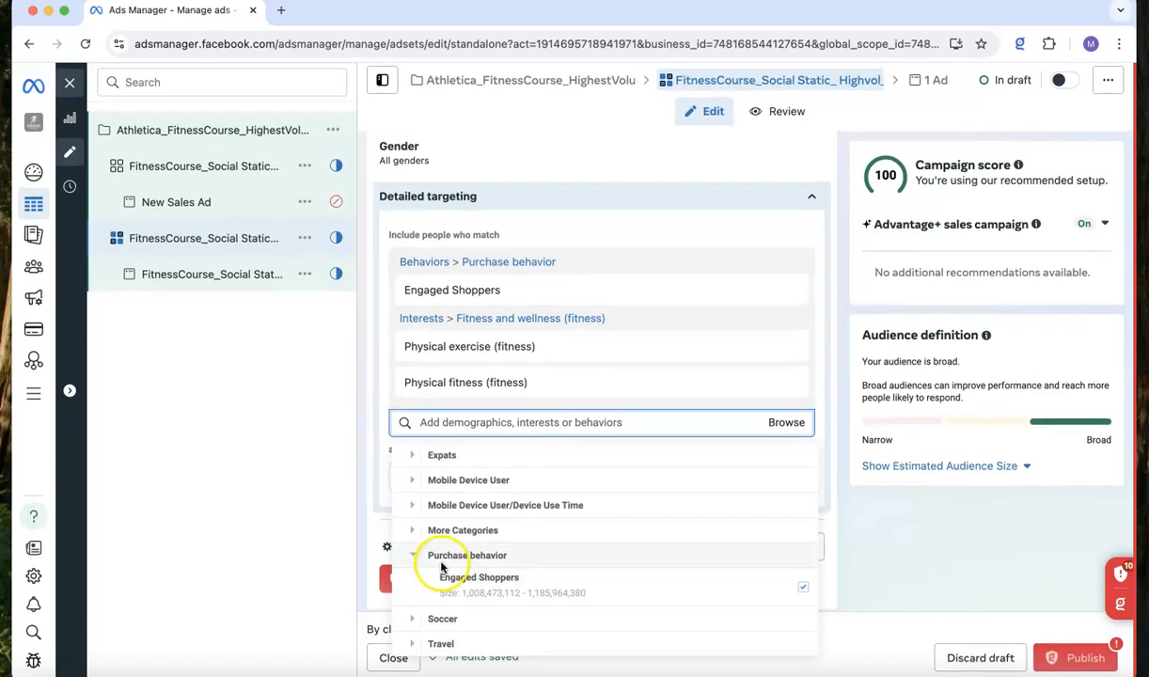
- Look through the other behavior categories, including More Categories, Mobile Device User, Expats, Consumer Classification and Anniversary, for further targeting options
{"action": "left_click", "coordinate": [414, 537]}
{"action": "scroll", "coordinate": [416, 533], "scroll_direction": "up", "scroll_amount": 2}
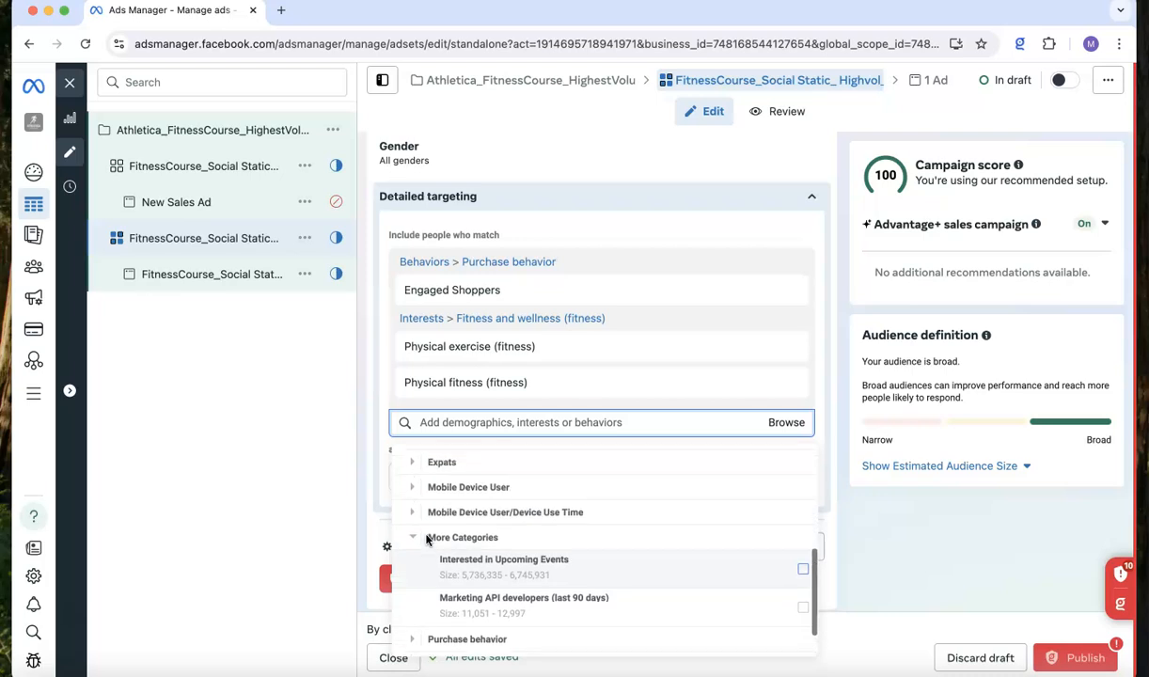
{"action": "left_click", "coordinate": [413, 518]}
{"action": "scroll", "coordinate": [407, 518], "scroll_direction": "down", "scroll_amount": 1}
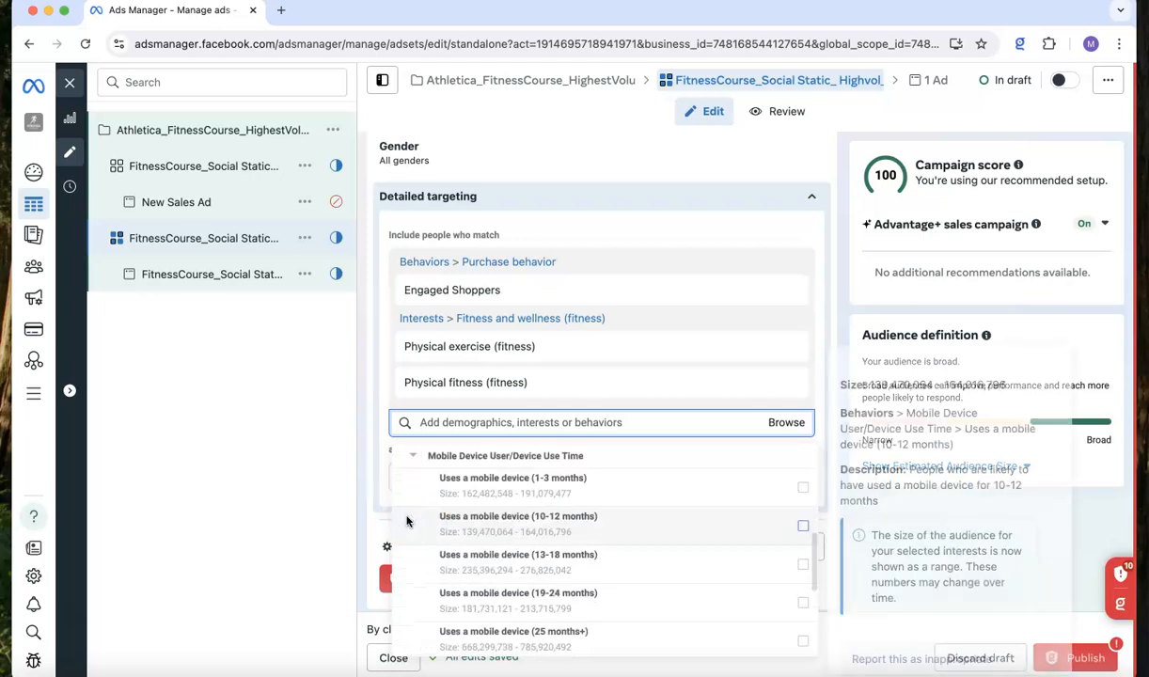
{"action": "scroll", "coordinate": [407, 520], "scroll_direction": "up", "scroll_amount": 2}
{"action": "left_click", "coordinate": [412, 512]}
{"action": "scroll", "coordinate": [414, 513], "scroll_direction": "down", "scroll_amount": 1}
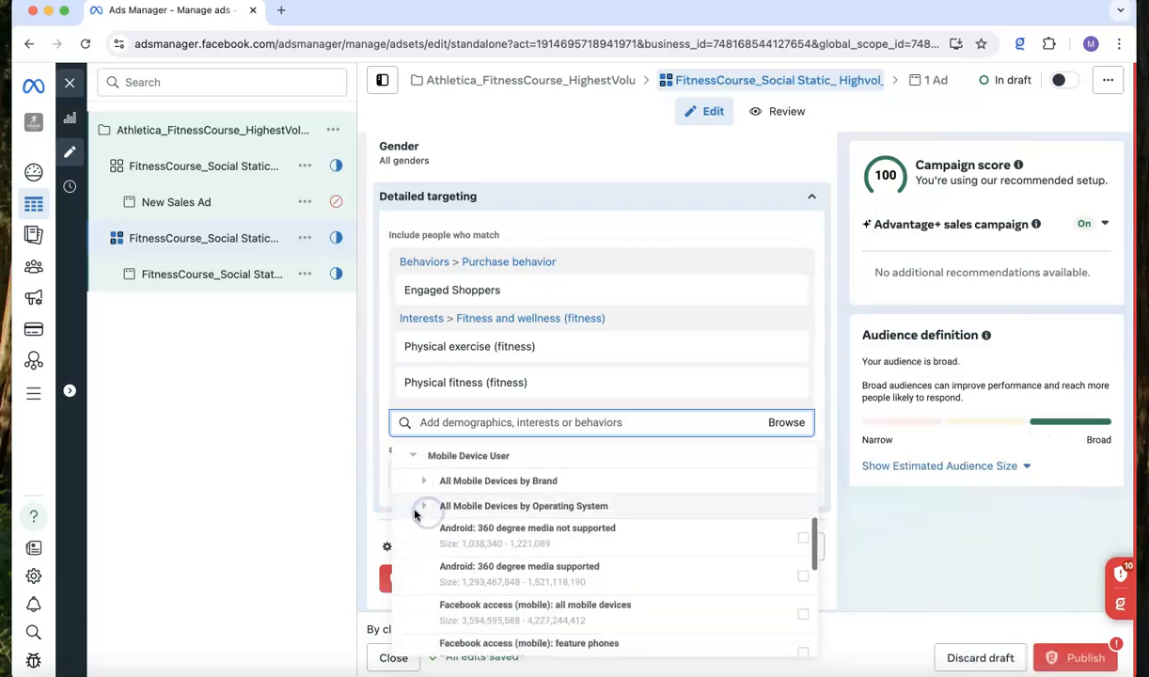
{"action": "scroll", "coordinate": [415, 513], "scroll_direction": "up", "scroll_amount": 1}
{"action": "left_click", "coordinate": [410, 485]}
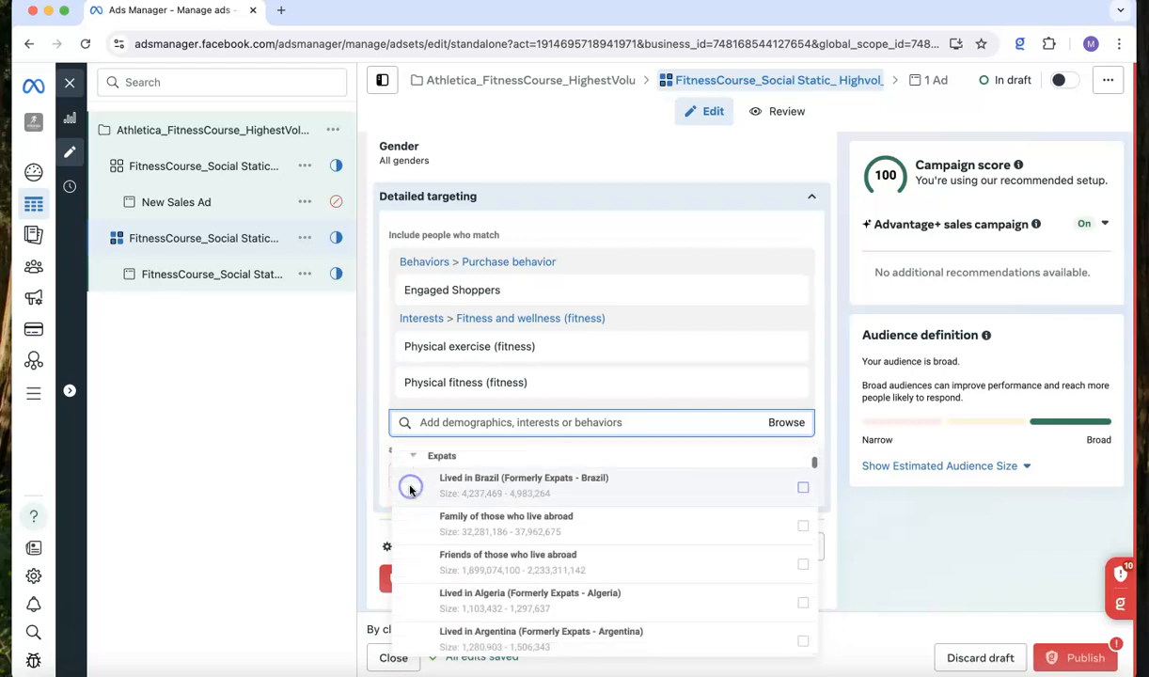
{"action": "scroll", "coordinate": [410, 487], "scroll_direction": "down", "scroll_amount": 1}
{"action": "scroll", "coordinate": [409, 487], "scroll_direction": "up", "scroll_amount": 3}
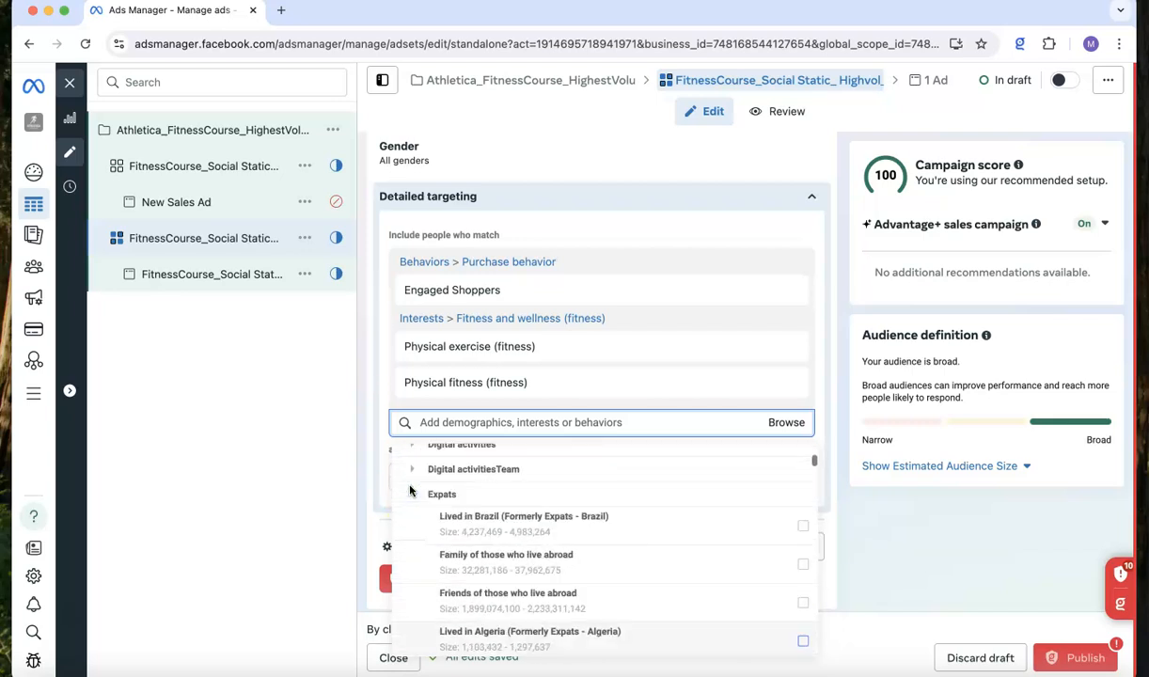
{"action": "scroll", "coordinate": [411, 508], "scroll_direction": "up", "scroll_amount": 1}
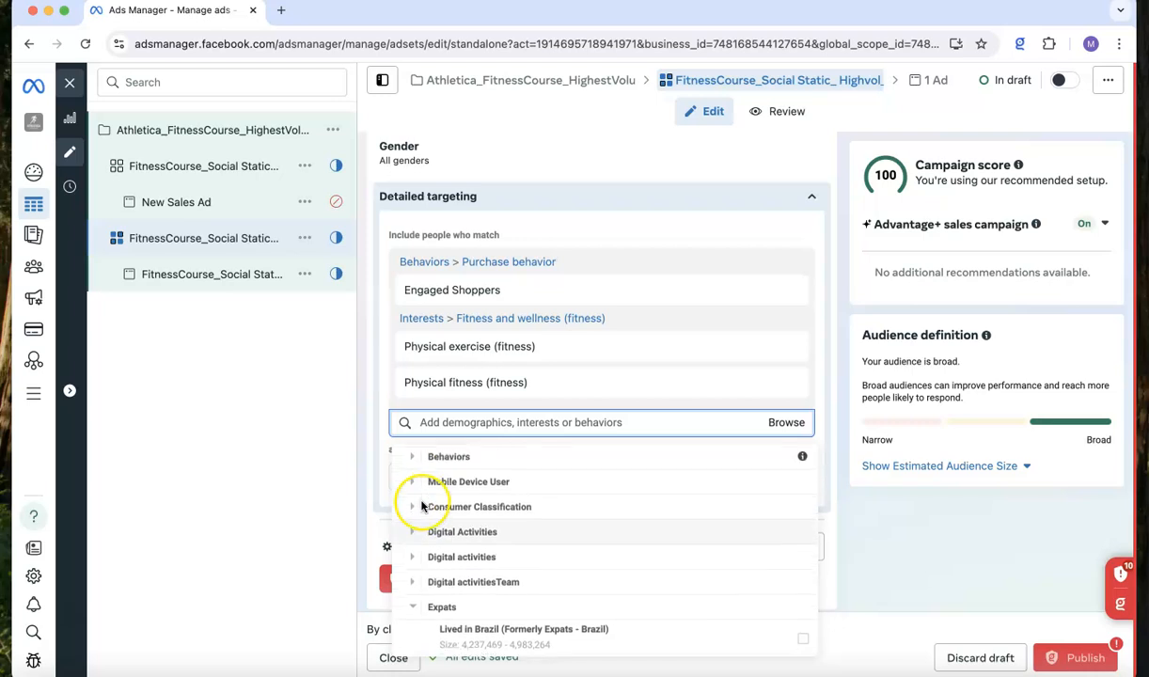
{"action": "left_click", "coordinate": [406, 510]}
{"action": "scroll", "coordinate": [405, 508], "scroll_direction": "down", "scroll_amount": 2}
{"action": "scroll", "coordinate": [407, 526], "scroll_direction": "up", "scroll_amount": 3}
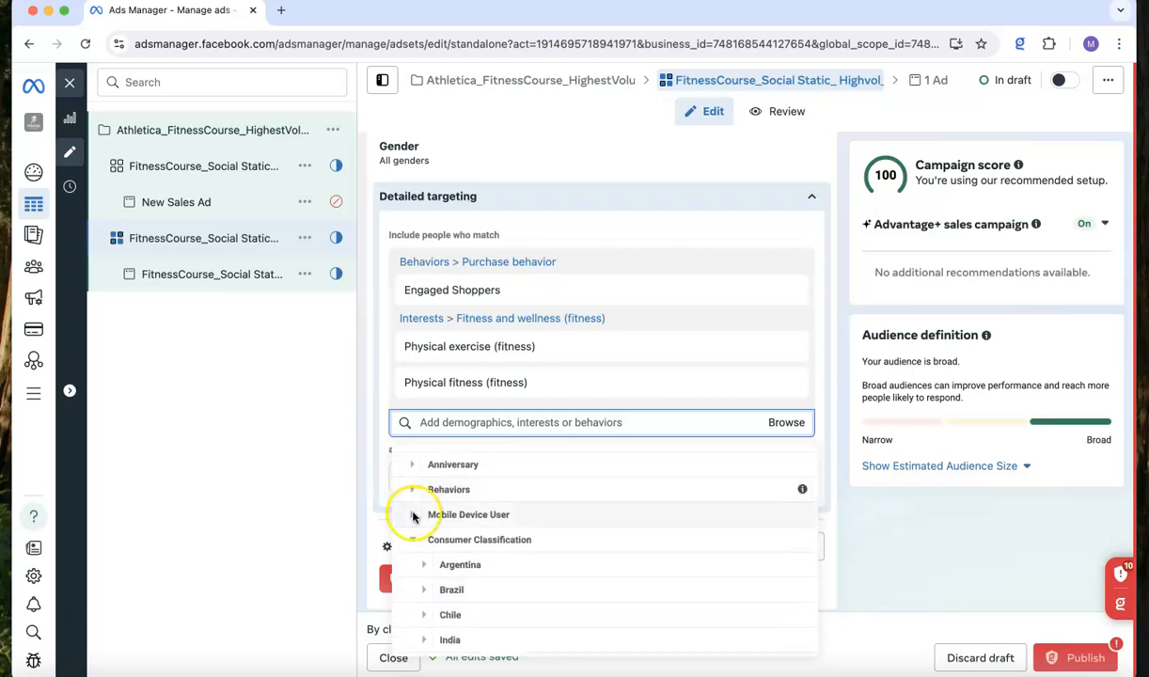
{"action": "left_click", "coordinate": [410, 464]}
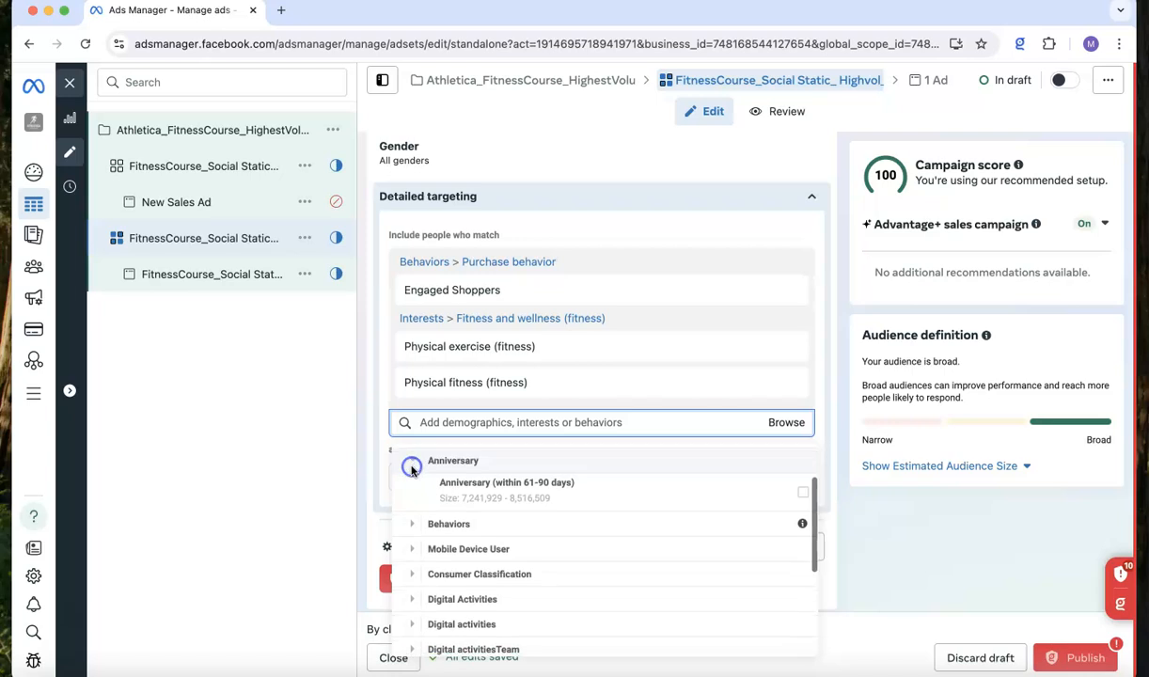
{"action": "scroll", "coordinate": [419, 518], "scroll_direction": "down", "scroll_amount": 4}
{"action": "scroll", "coordinate": [420, 516], "scroll_direction": "down", "scroll_amount": 1}
{"action": "left_click", "coordinate": [422, 521]}
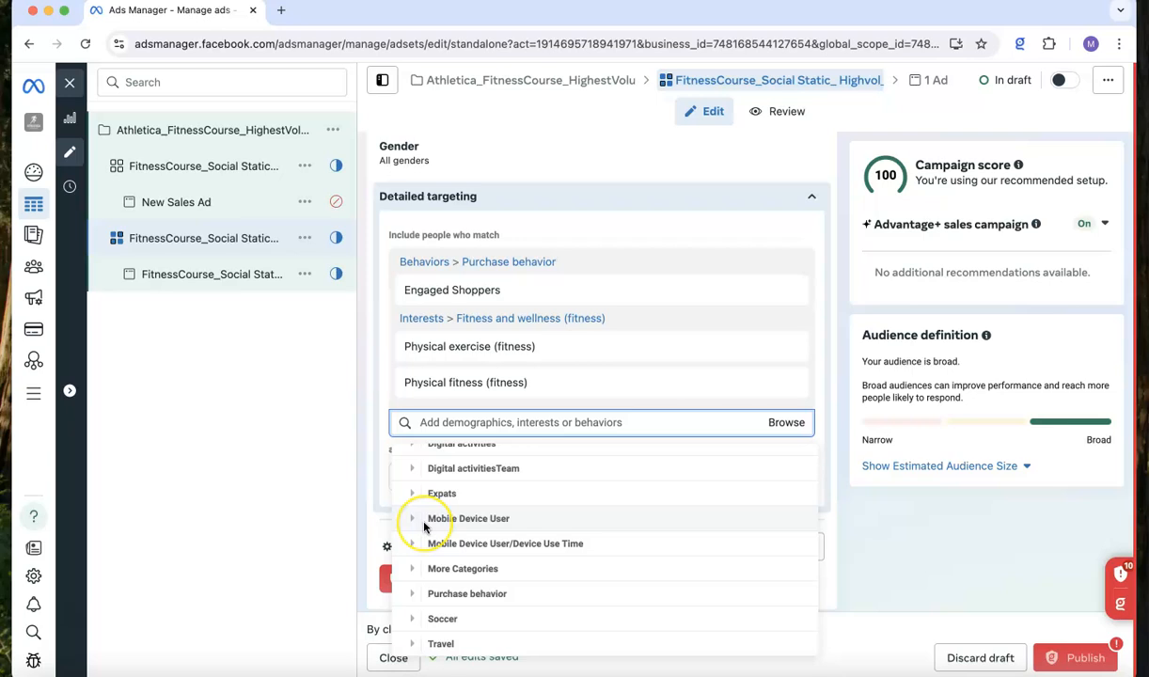
{"action": "scroll", "coordinate": [418, 521], "scroll_direction": "up", "scroll_amount": 5}
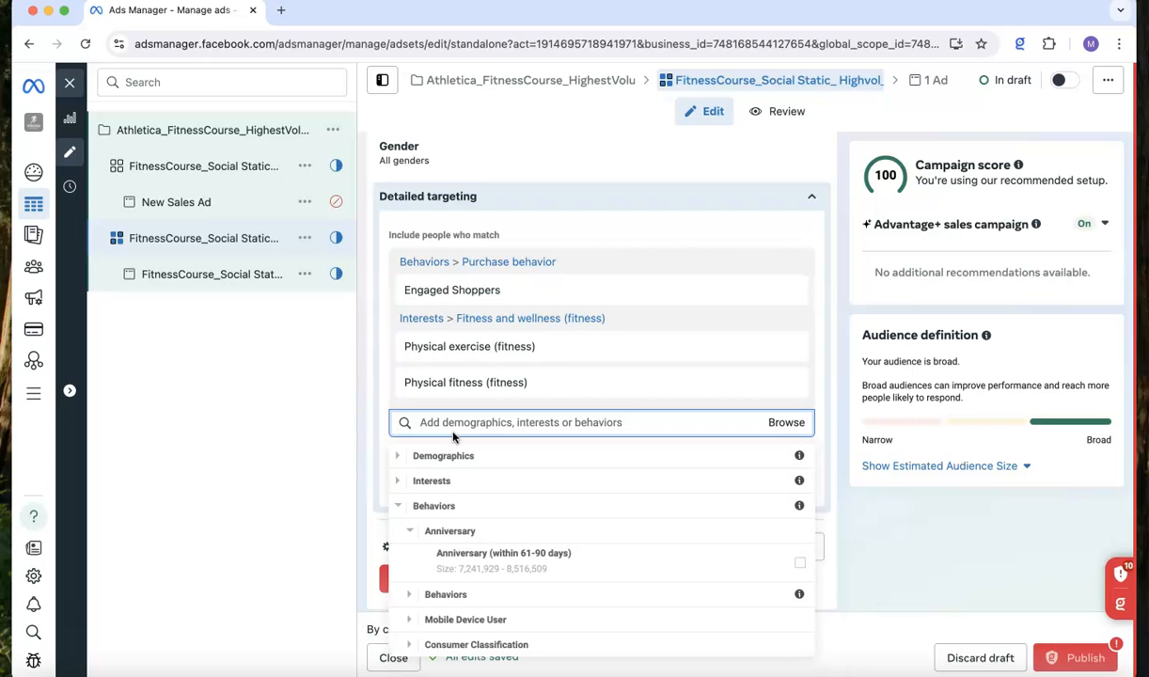
- Show the estimated audience size and save the current targeting as an audience under the suggested name
{"action": "left_click", "coordinate": [908, 467]}
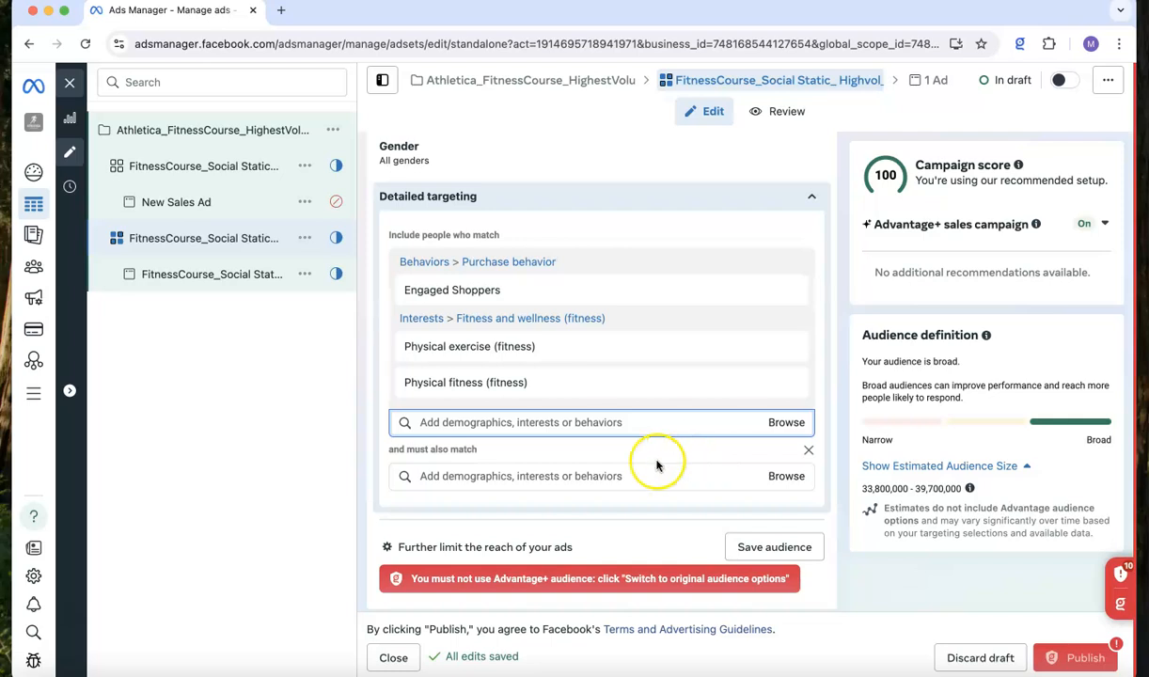
{"action": "left_click", "coordinate": [753, 548]}
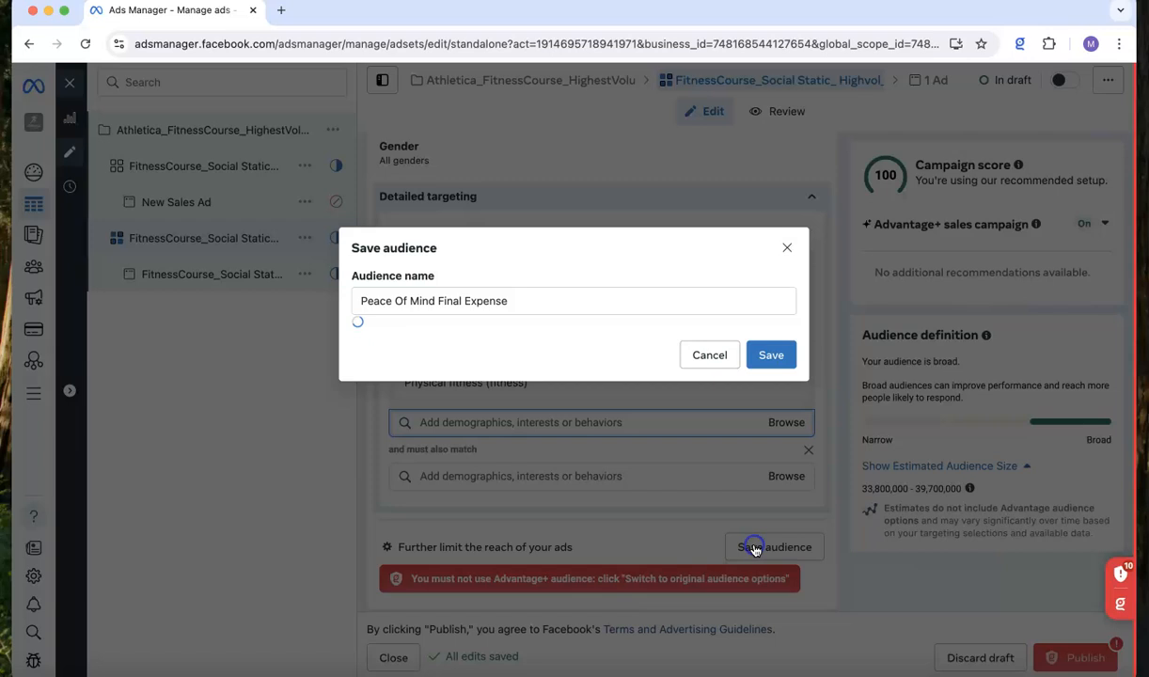
{"action": "left_click", "coordinate": [760, 513]}
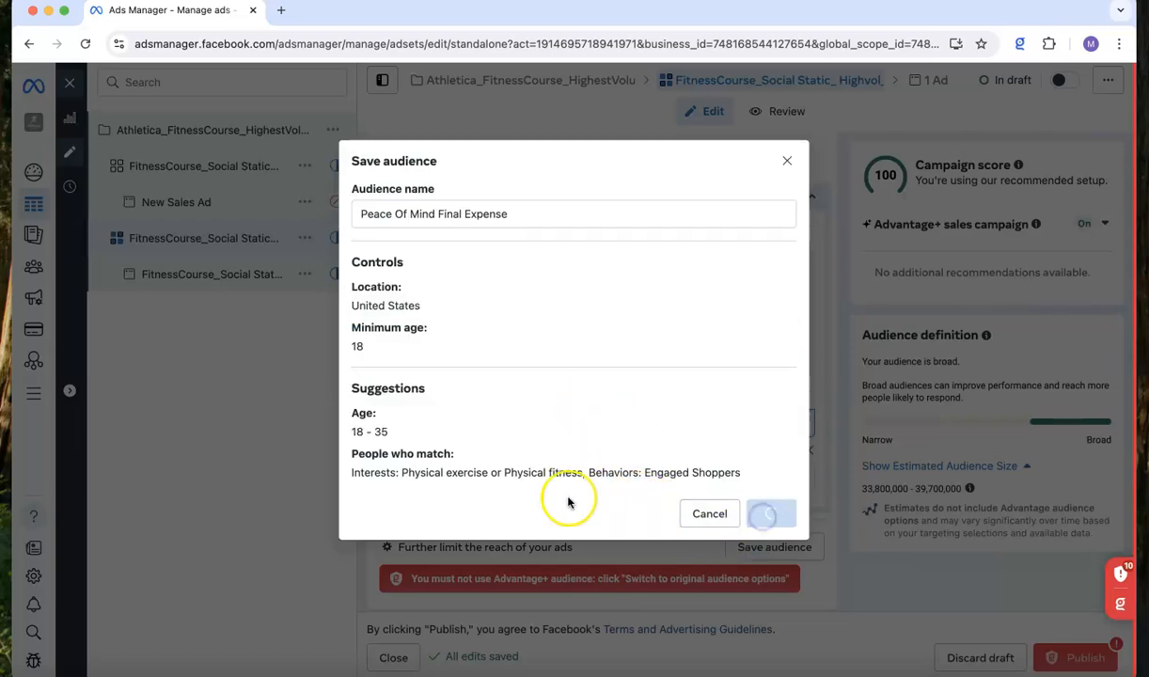
- Show the additional Placements settings and open the Devices and operating systems options
{"action": "scroll", "coordinate": [567, 503], "scroll_direction": "down", "scroll_amount": 5}
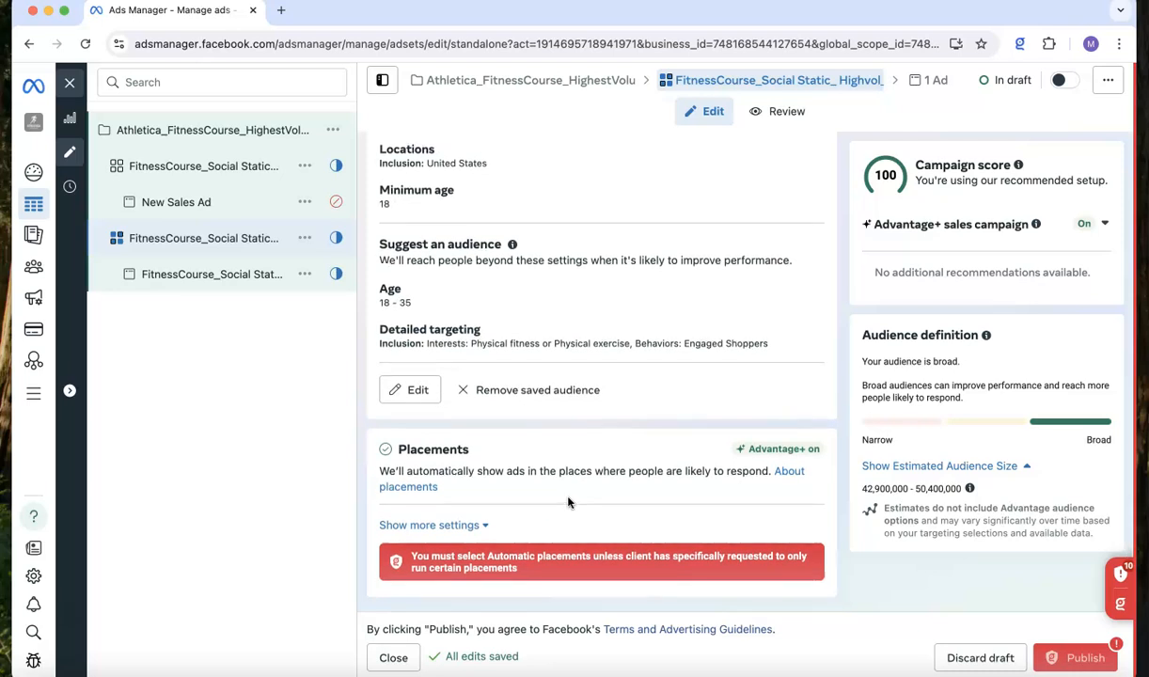
{"action": "scroll", "coordinate": [568, 503], "scroll_direction": "up", "scroll_amount": 10}
{"action": "scroll", "coordinate": [568, 503], "scroll_direction": "down", "scroll_amount": 4}
{"action": "scroll", "coordinate": [568, 503], "scroll_direction": "down", "scroll_amount": 5}
{"action": "left_click", "coordinate": [479, 538]}
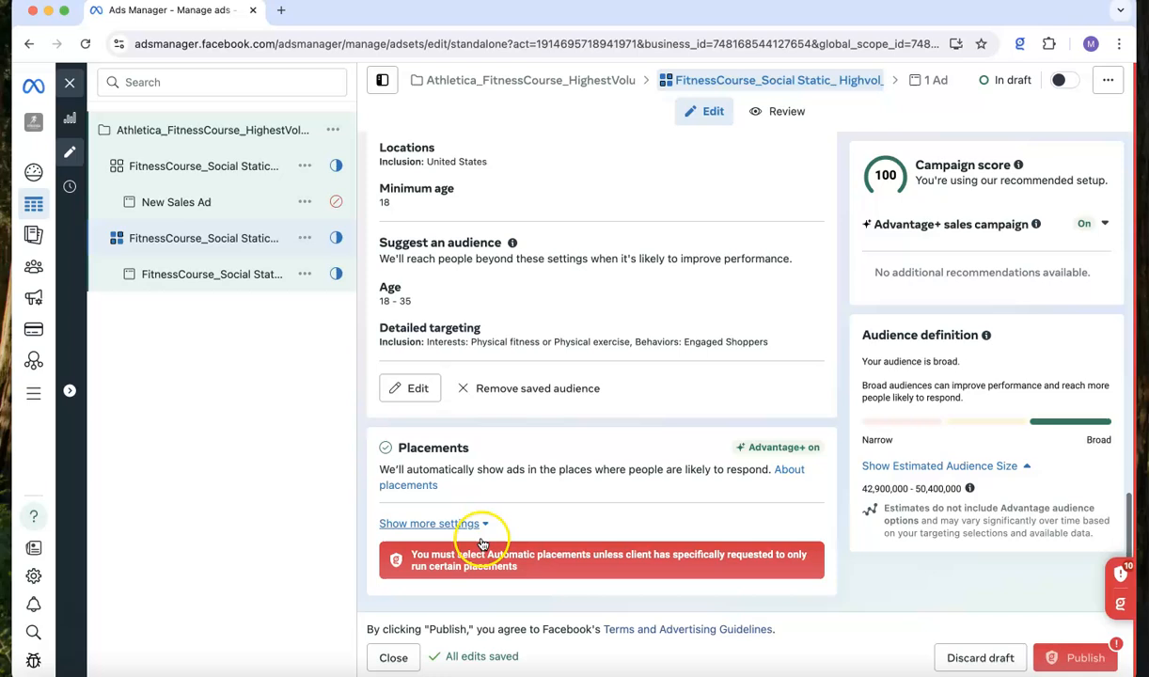
{"action": "scroll", "coordinate": [423, 523], "scroll_direction": "down", "scroll_amount": 3}
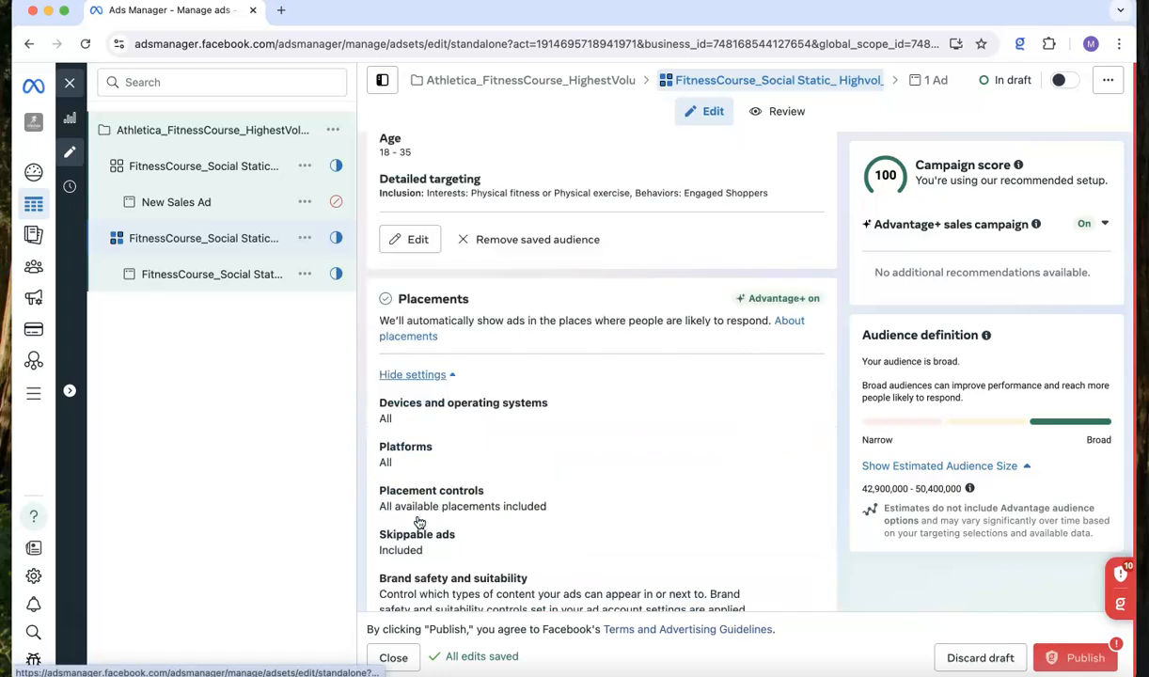
{"action": "left_click", "coordinate": [811, 410]}
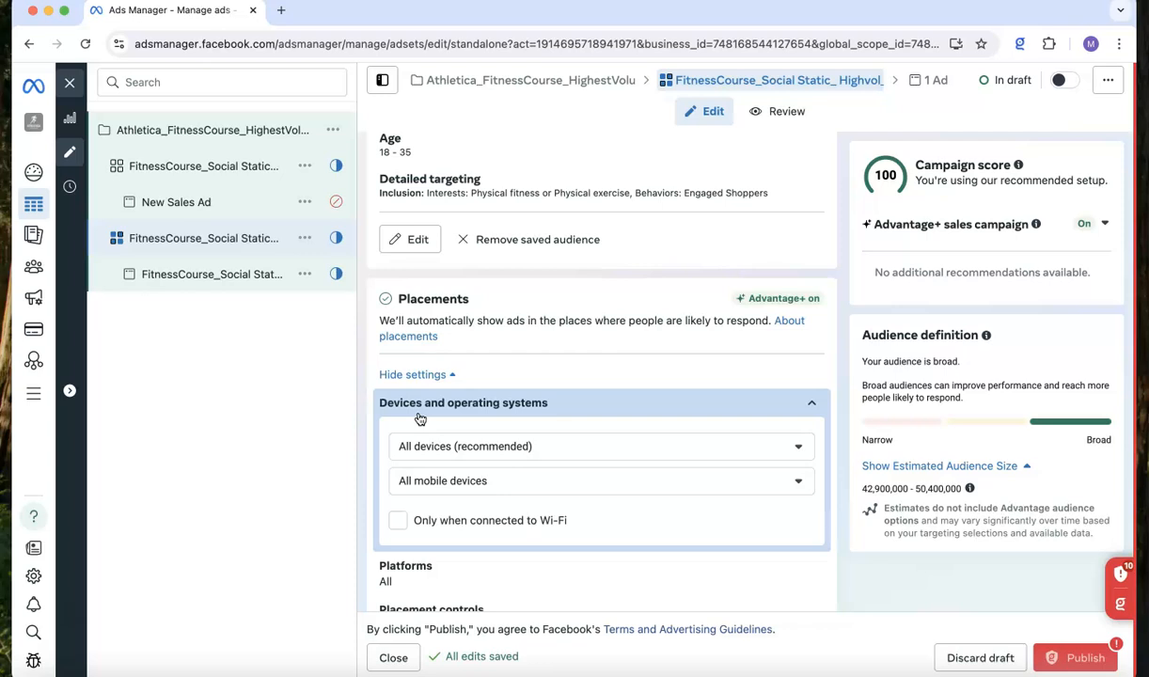
- Collapse the Devices and operating systems options without changes and view the remaining placement settings down to Brand safety and suitability
{"action": "left_click", "coordinate": [812, 403]}
{"action": "scroll", "coordinate": [522, 513], "scroll_direction": "down", "scroll_amount": 2}
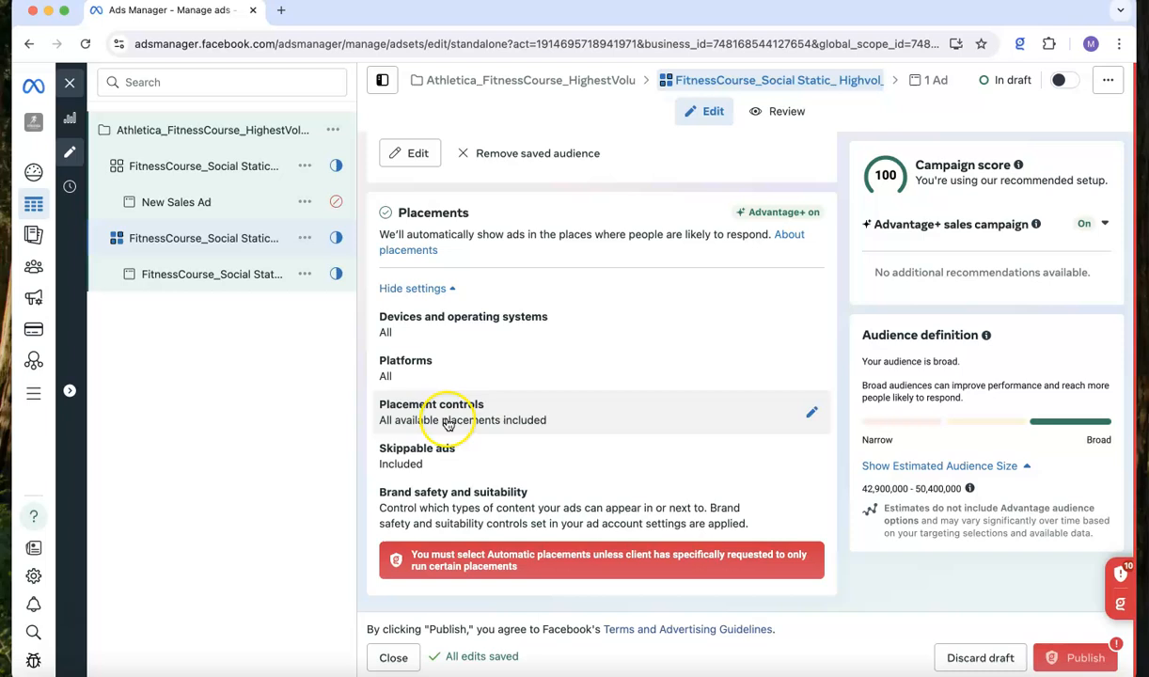
- Review the whole ad set, from the name template requirements through Conversion, Budget & schedule and Audience to Placements
{"action": "left_click", "coordinate": [533, 333]}
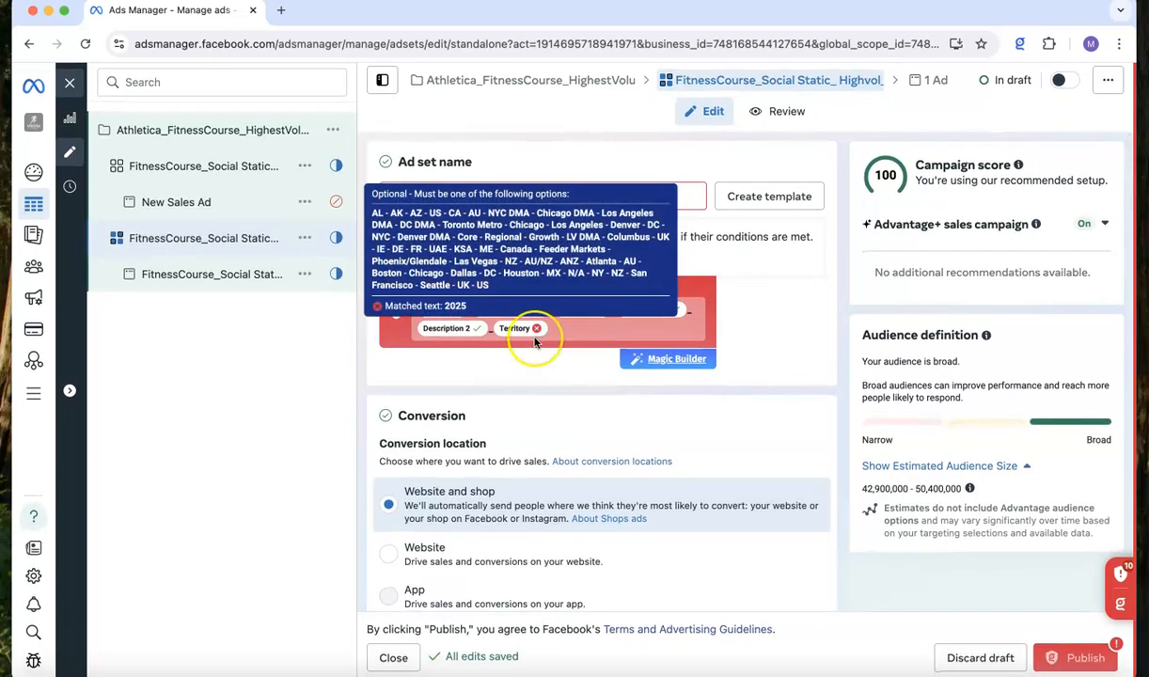
{"action": "scroll", "coordinate": [534, 342], "scroll_direction": "down", "scroll_amount": 2}
{"action": "scroll", "coordinate": [535, 342], "scroll_direction": "up", "scroll_amount": 2}
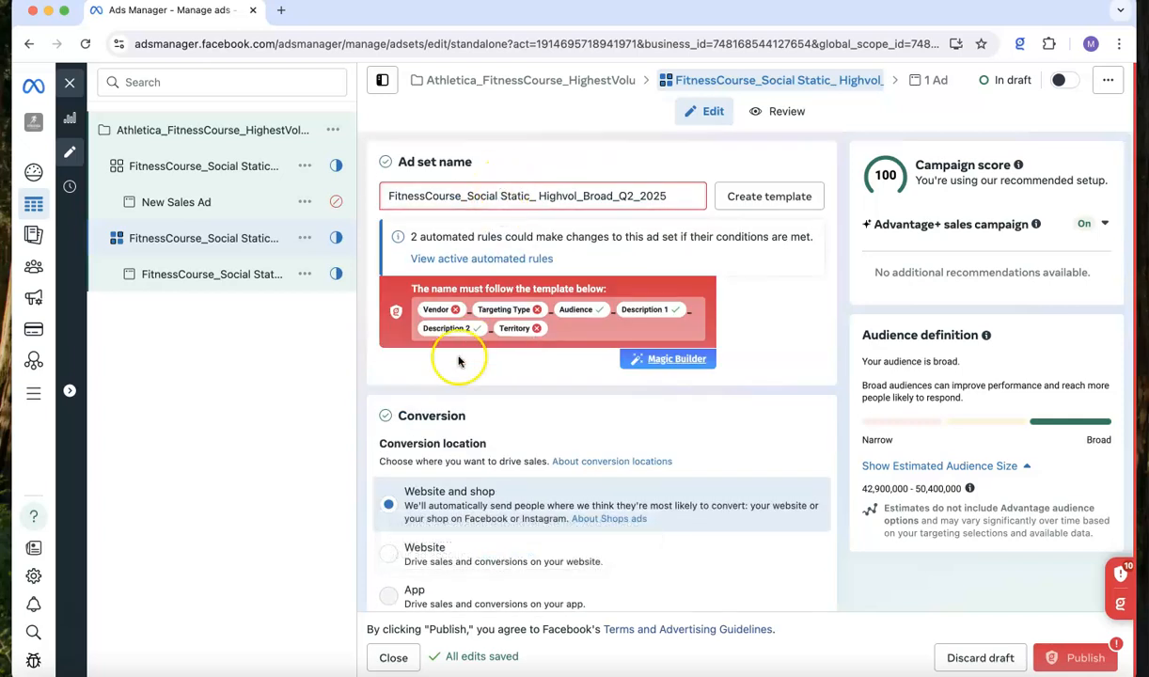
{"action": "scroll", "coordinate": [470, 461], "scroll_direction": "down", "scroll_amount": 1}
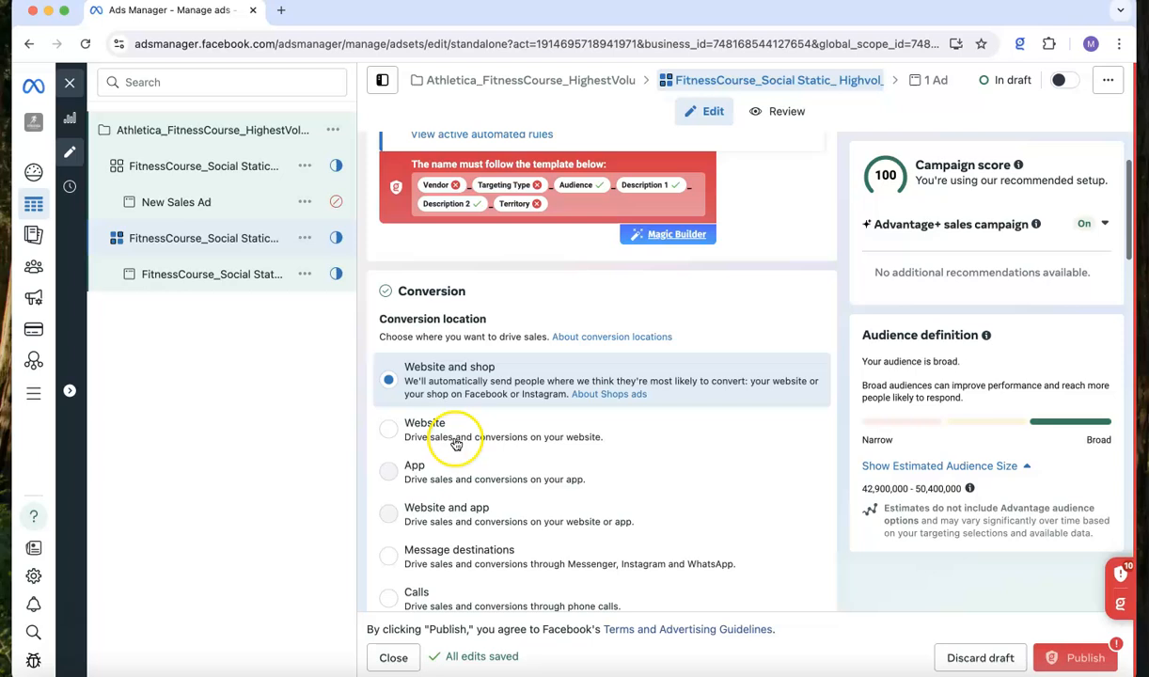
{"action": "scroll", "coordinate": [422, 387], "scroll_direction": "down", "scroll_amount": 3}
{"action": "scroll", "coordinate": [422, 387], "scroll_direction": "down", "scroll_amount": 2}
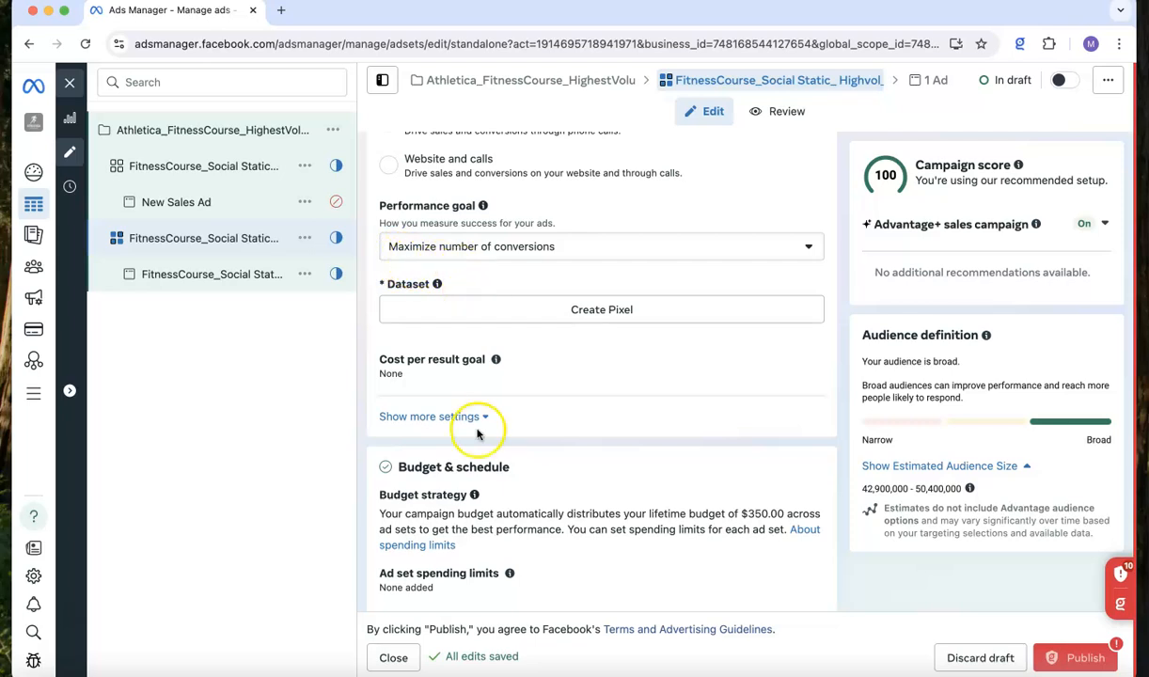
{"action": "scroll", "coordinate": [475, 423], "scroll_direction": "down", "scroll_amount": 1}
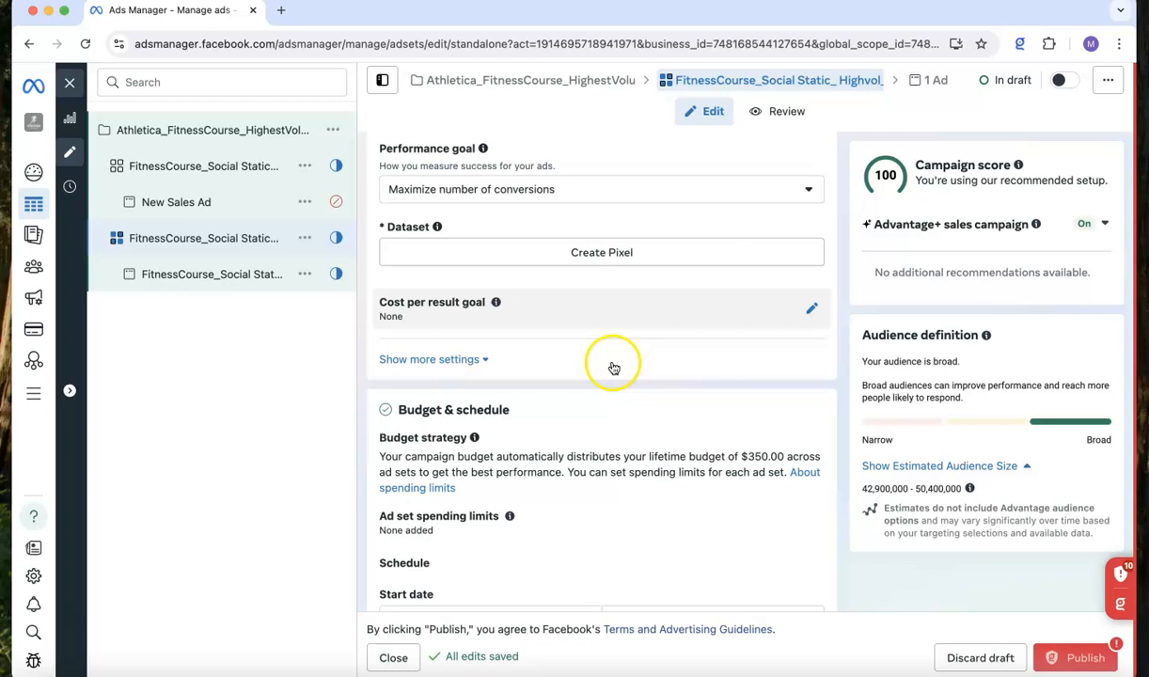
{"action": "scroll", "coordinate": [613, 365], "scroll_direction": "down", "scroll_amount": 3}
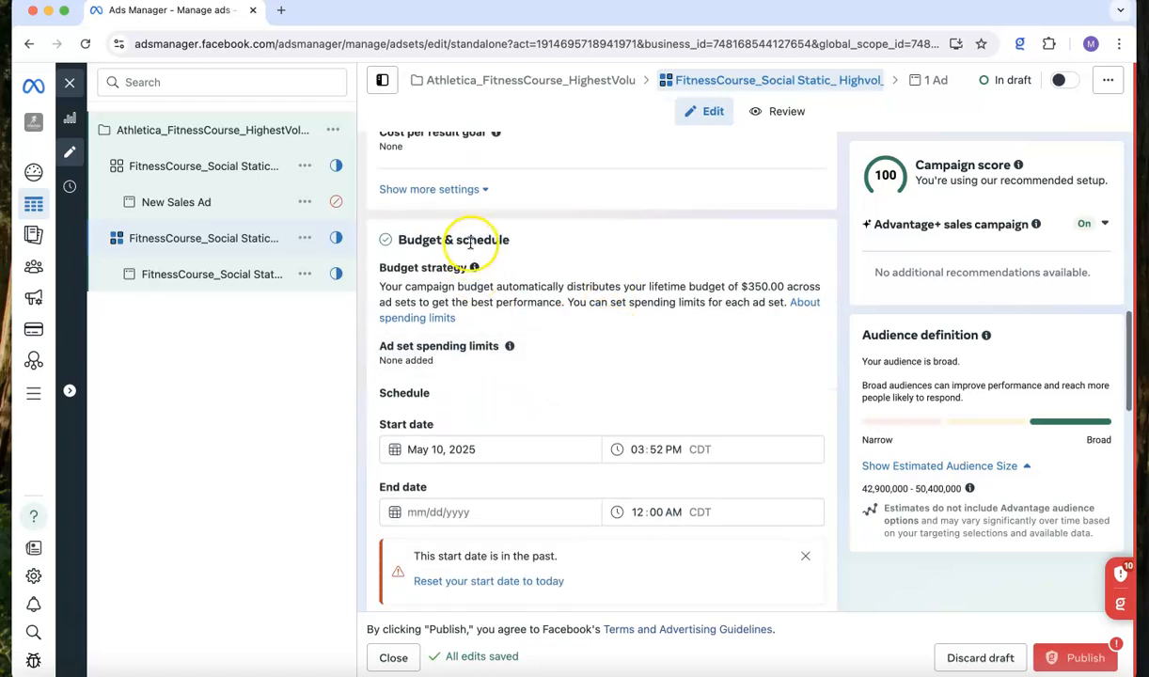
{"action": "scroll", "coordinate": [508, 490], "scroll_direction": "down", "scroll_amount": 1}
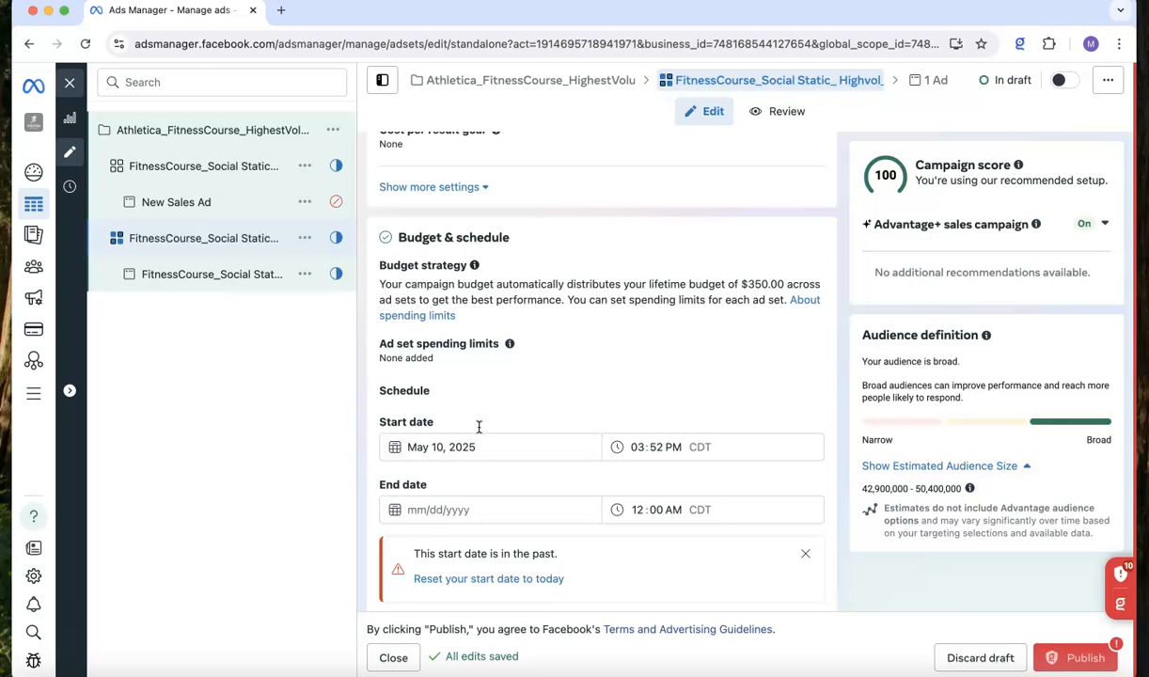
{"action": "scroll", "coordinate": [478, 426], "scroll_direction": "down", "scroll_amount": 5}
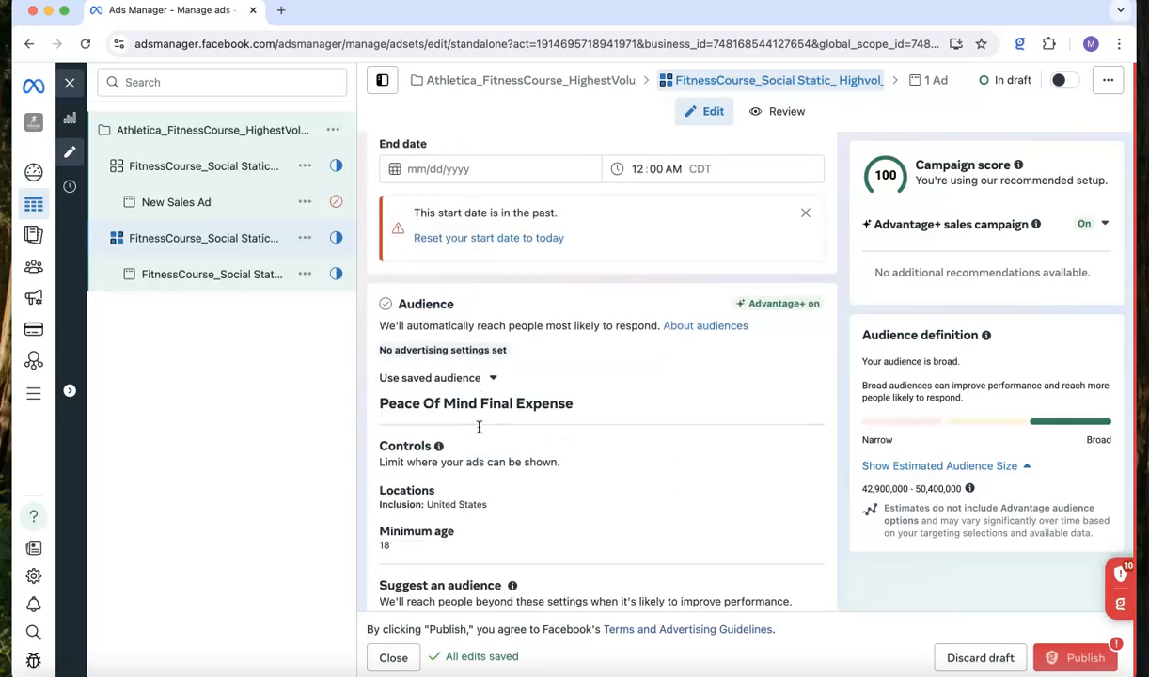
{"action": "scroll", "coordinate": [493, 377], "scroll_direction": "down", "scroll_amount": 3}
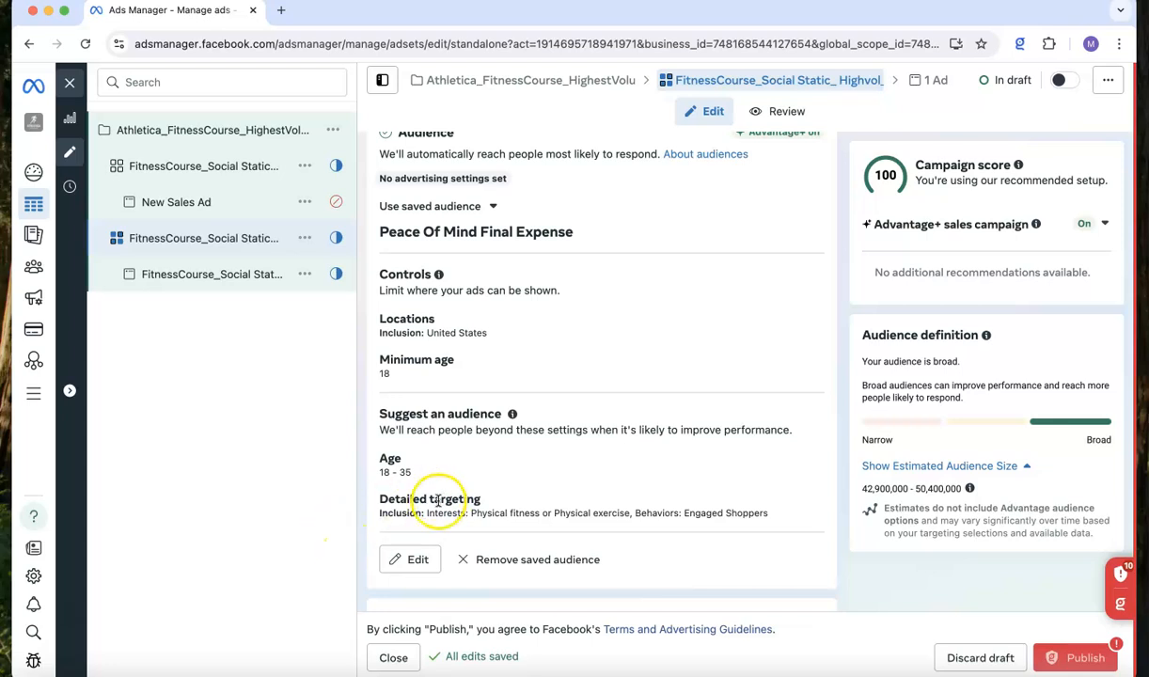
{"action": "scroll", "coordinate": [500, 507], "scroll_direction": "down", "scroll_amount": 5}
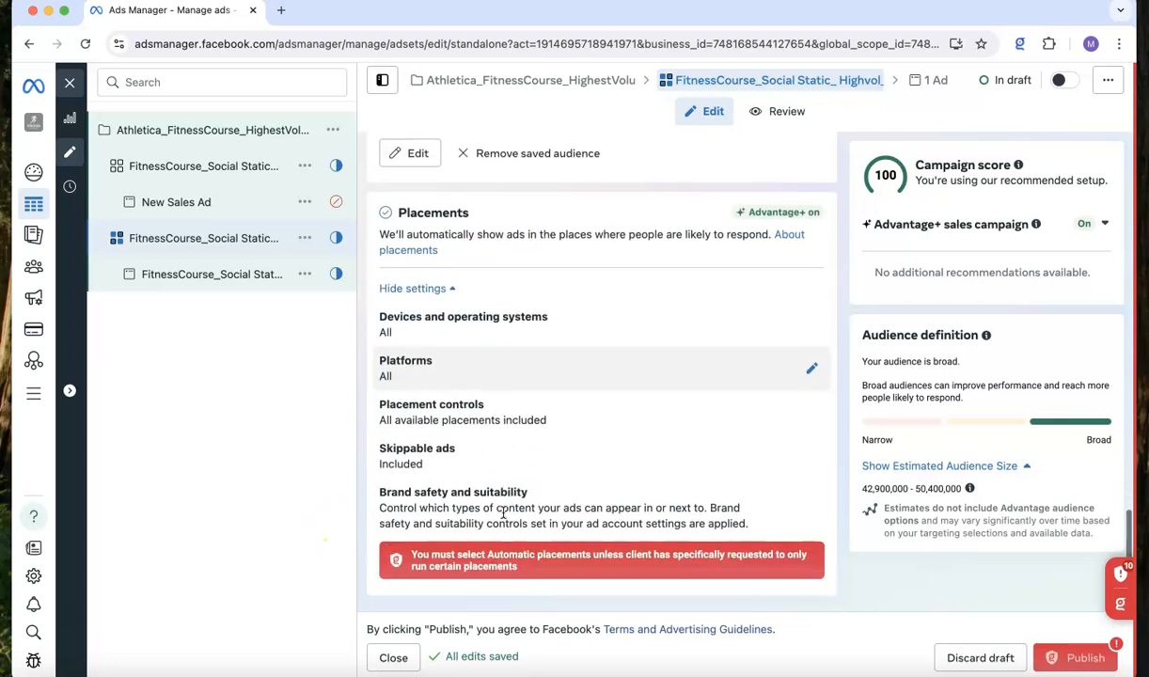